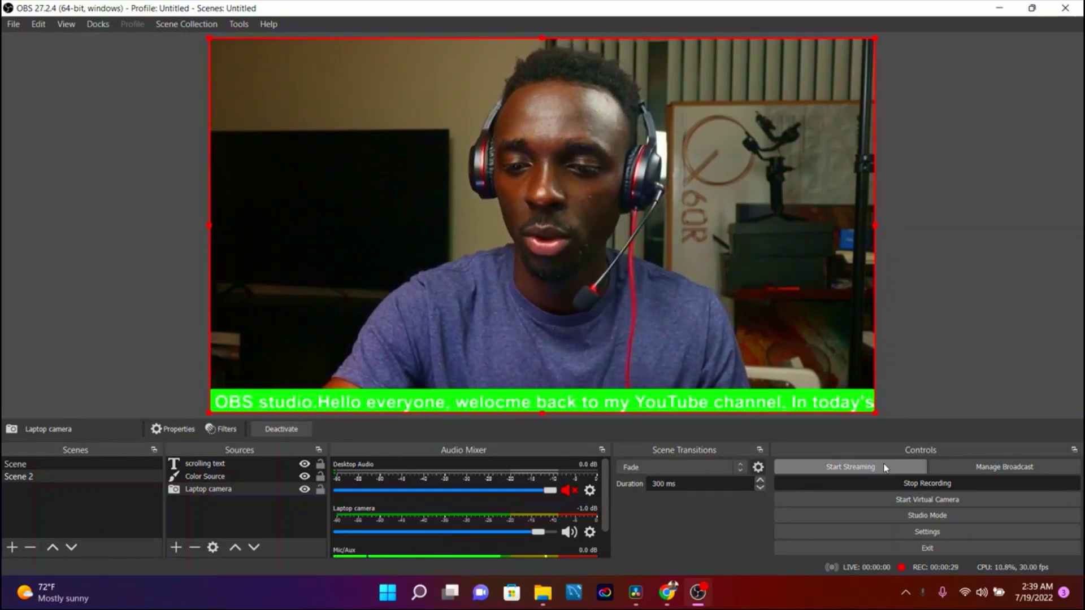
- Add a new empty scene named Scene 3 and start adding a Video Capture Device source
{"action": "left_click", "coordinate": [930, 516]}
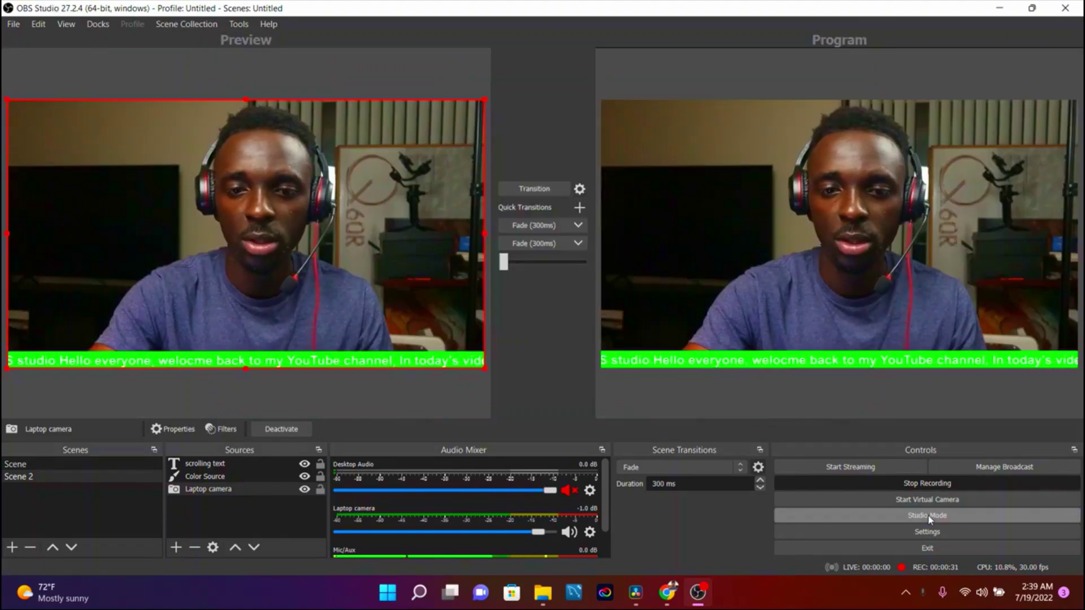
{"action": "left_click", "coordinate": [930, 516]}
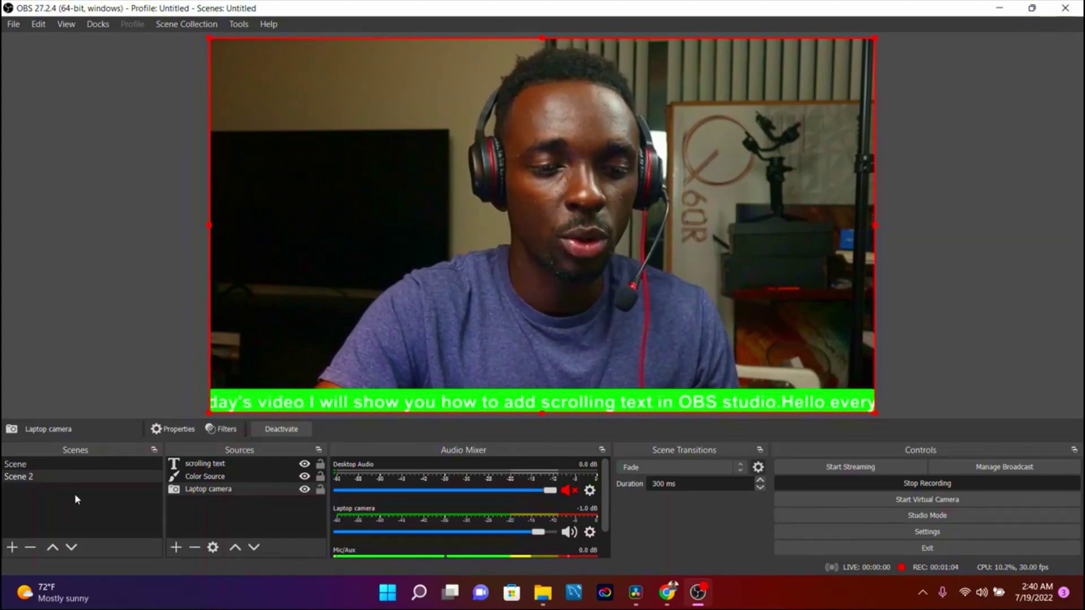
{"action": "left_click", "coordinate": [12, 548]}
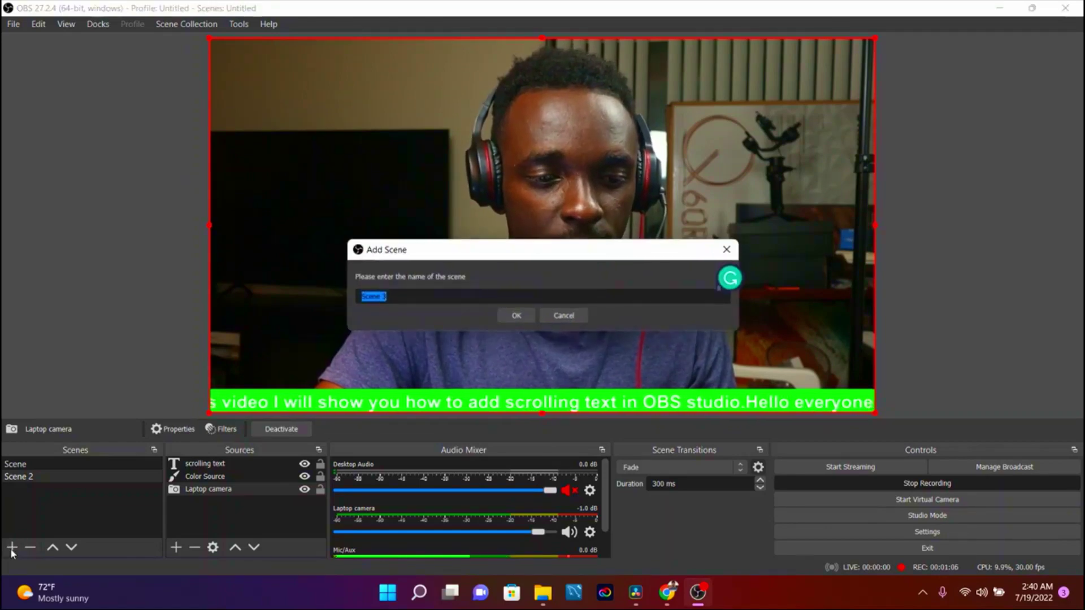
{"action": "left_click", "coordinate": [517, 315]}
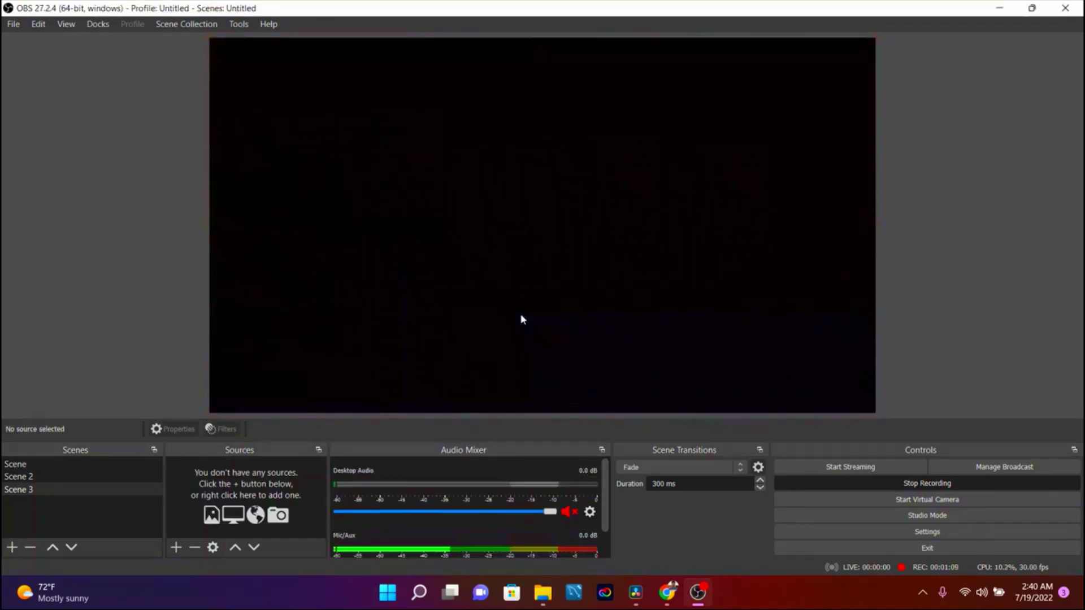
{"action": "left_click", "coordinate": [176, 548]}
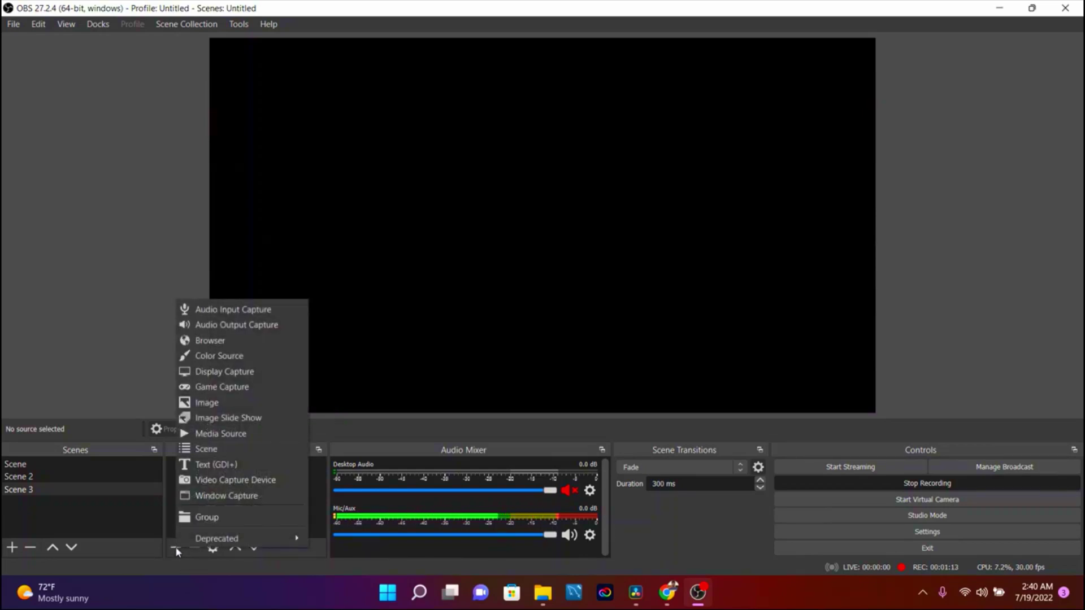
{"action": "left_click", "coordinate": [238, 479]}
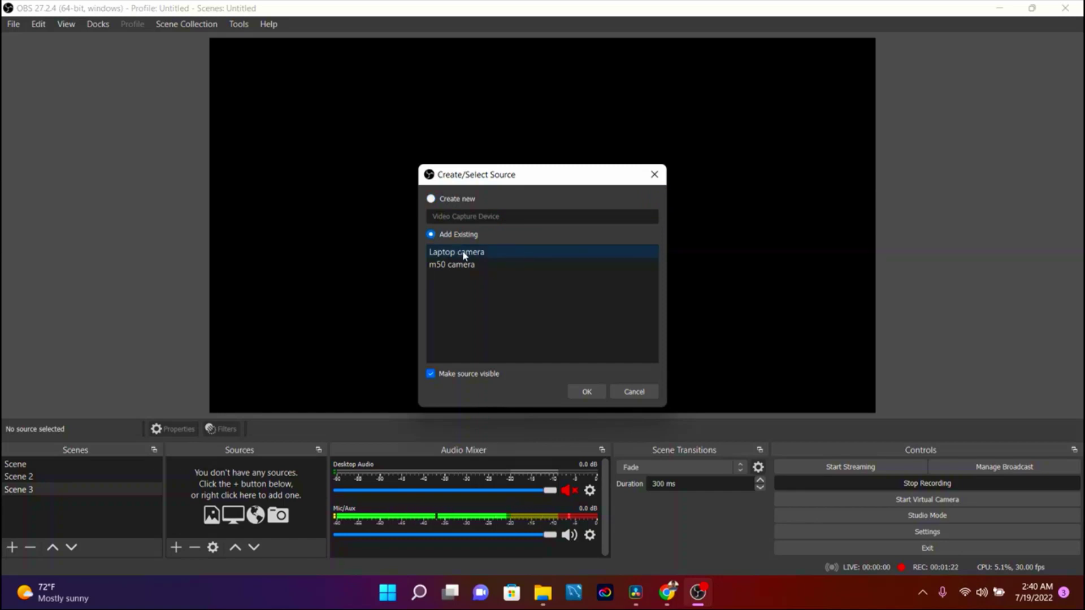
- Add the existing Laptop camera to Scene 3 and stretch it to fill the canvas
{"action": "left_click", "coordinate": [587, 391]}
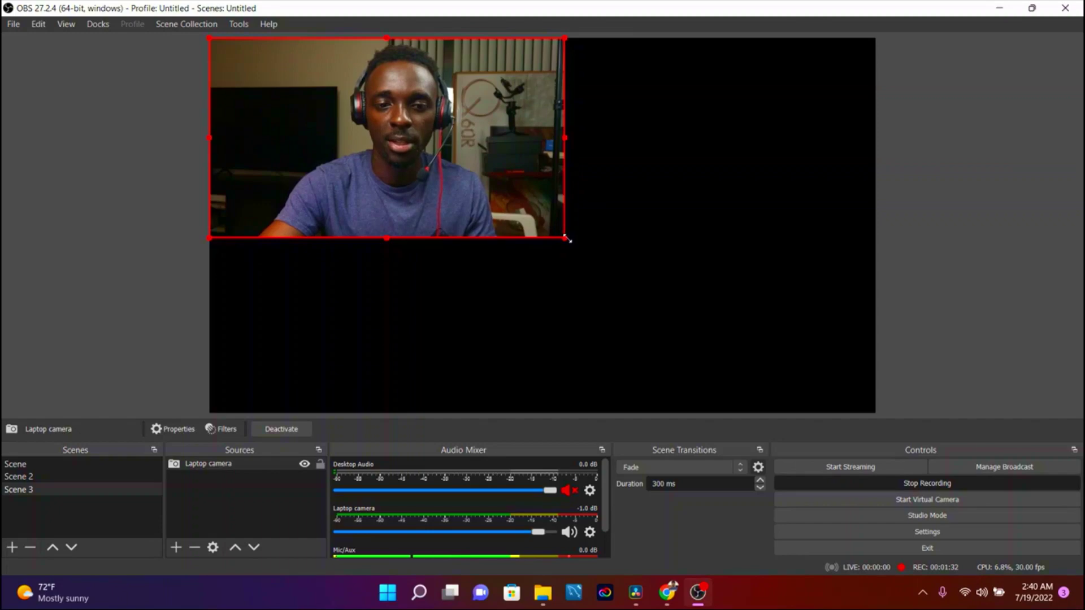
{"action": "left_click_drag", "start_coordinate": [568, 239], "coordinate": [875, 406]}
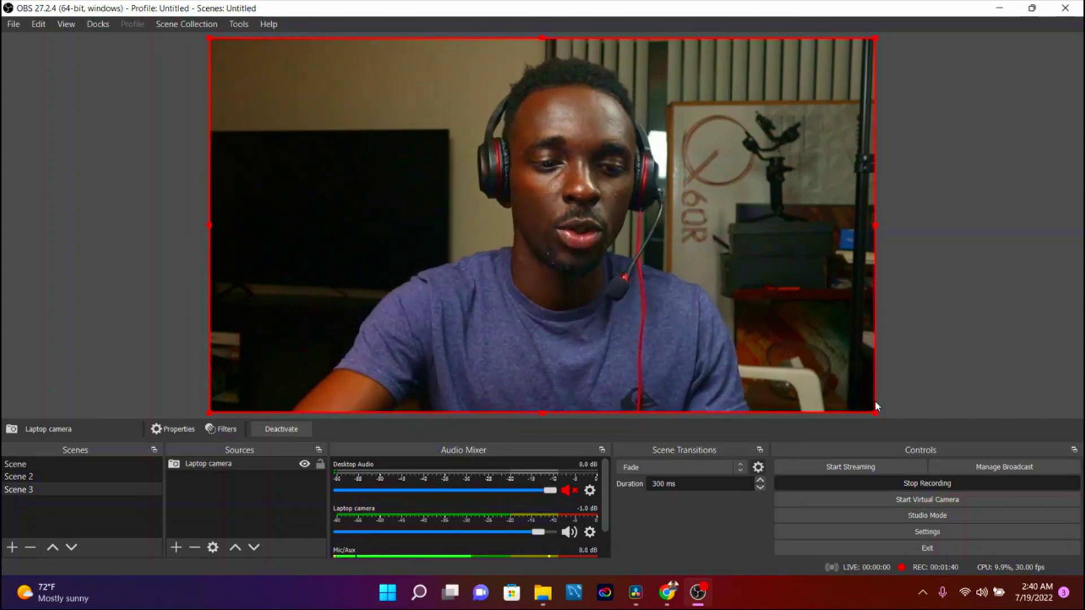
- Create a new Text (GDI+) source in Scene 3, bringing up its properties
{"action": "left_click", "coordinate": [176, 548]}
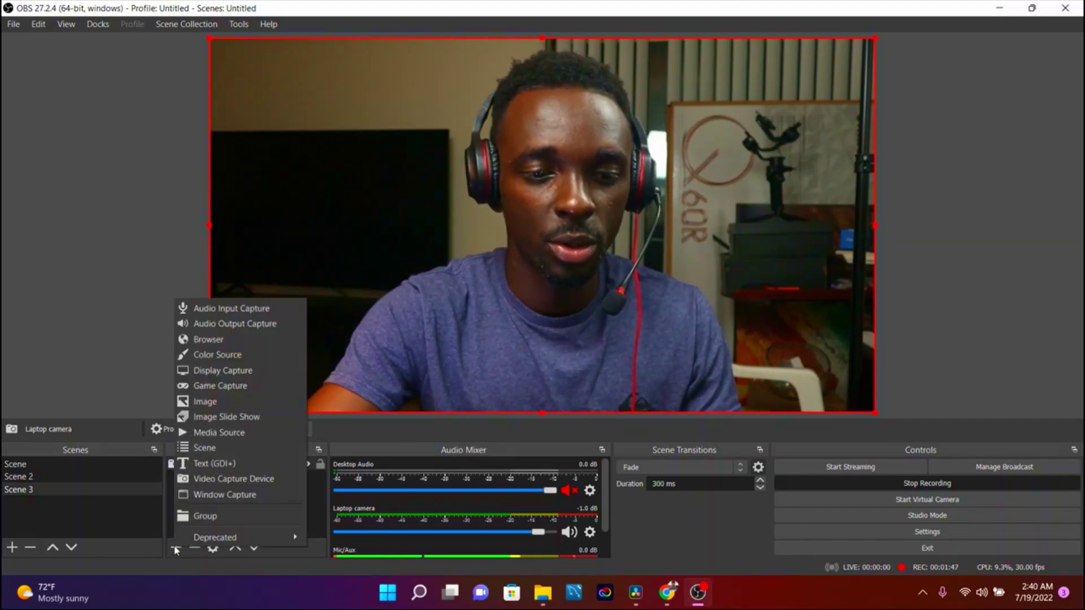
{"action": "left_click", "coordinate": [210, 463]}
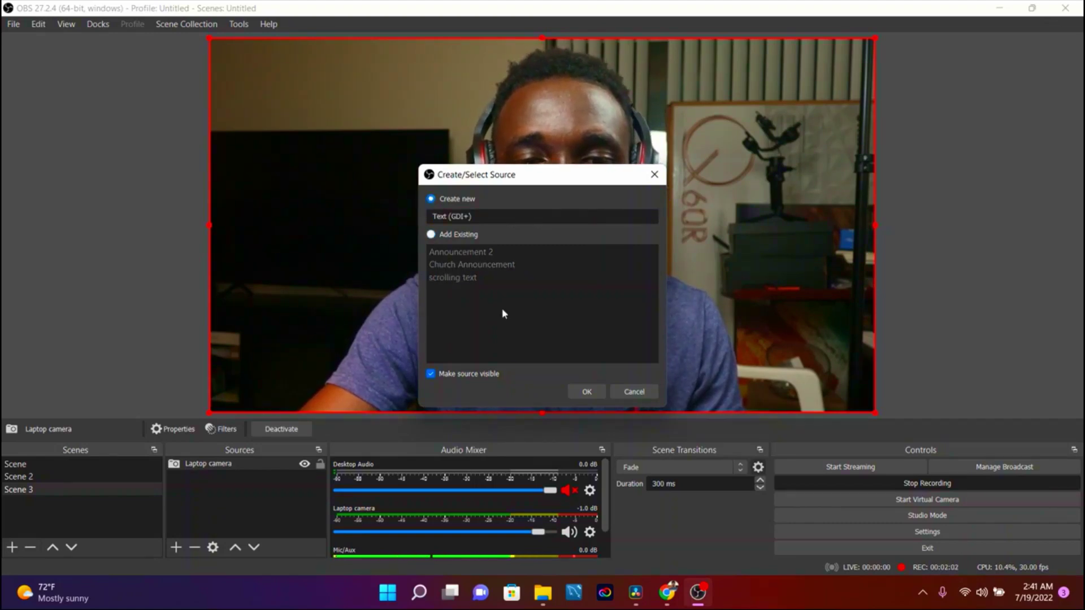
{"action": "left_click", "coordinate": [585, 390]}
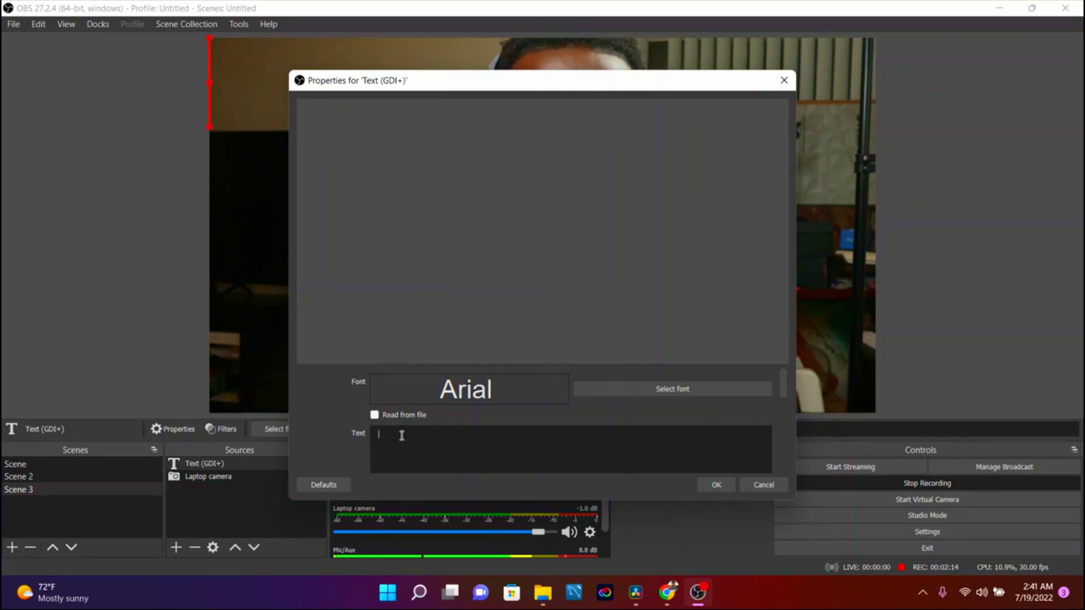
- Enter the text 'Hello everyone, welcome back to my Youtube channel…' ending with 'Stay stuned'
{"action": "type", "text": "Hello guys"}
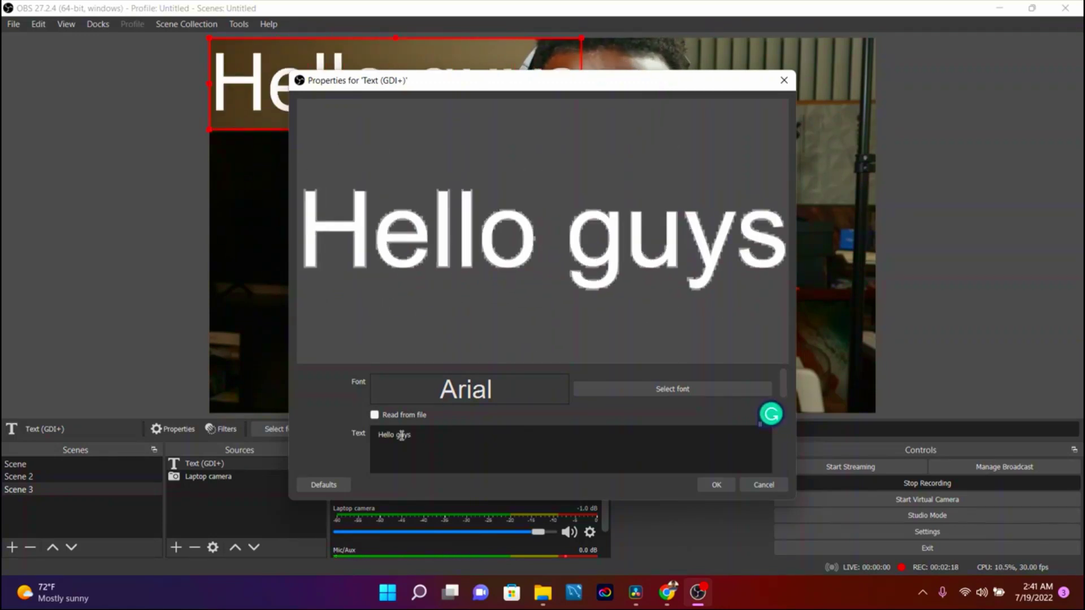
{"action": "key", "text": "BackSpace"}
{"action": "key", "text": "BackSpace"}
{"action": "key", "text": "BackSpace"}
{"action": "key", "text": "BackSpace"}
{"action": "type", "text": "everyone, welcome ba"}
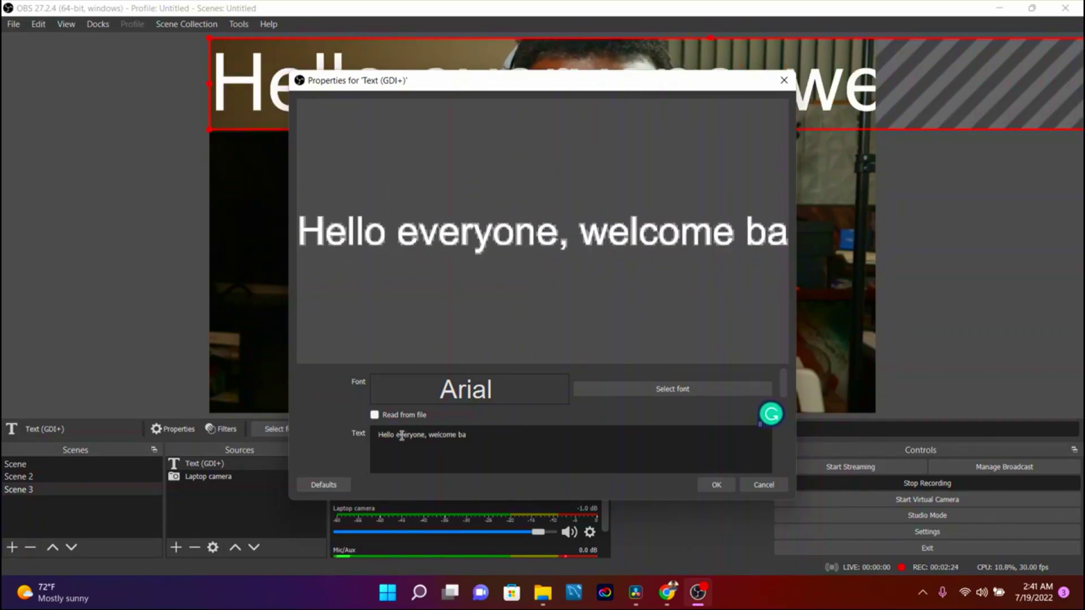
{"action": "type", "text": "ck to my Youtube"}
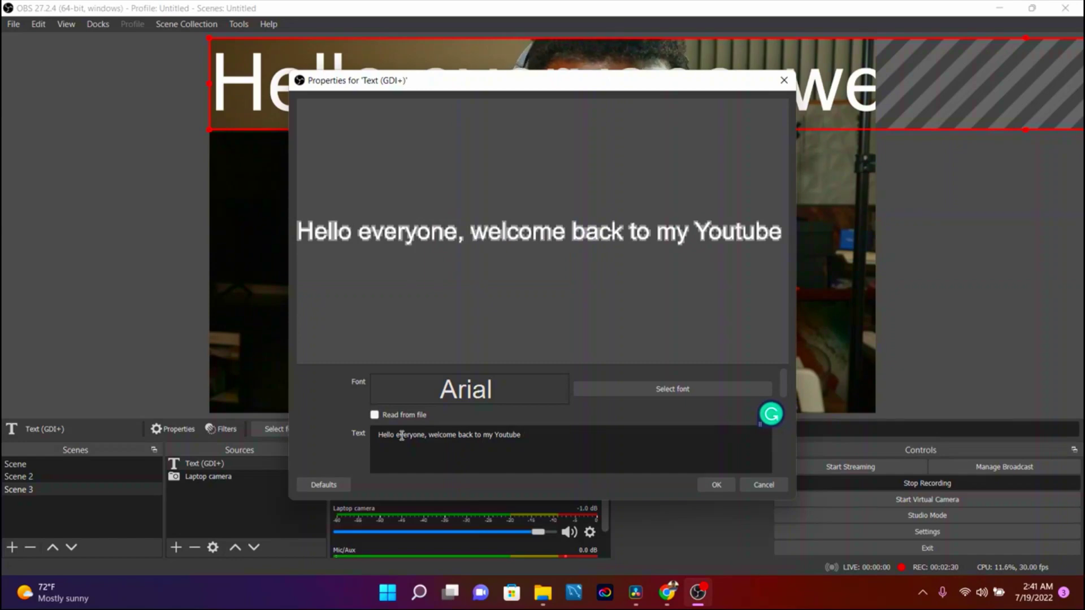
{"action": "type", "text": " channel, In today"}
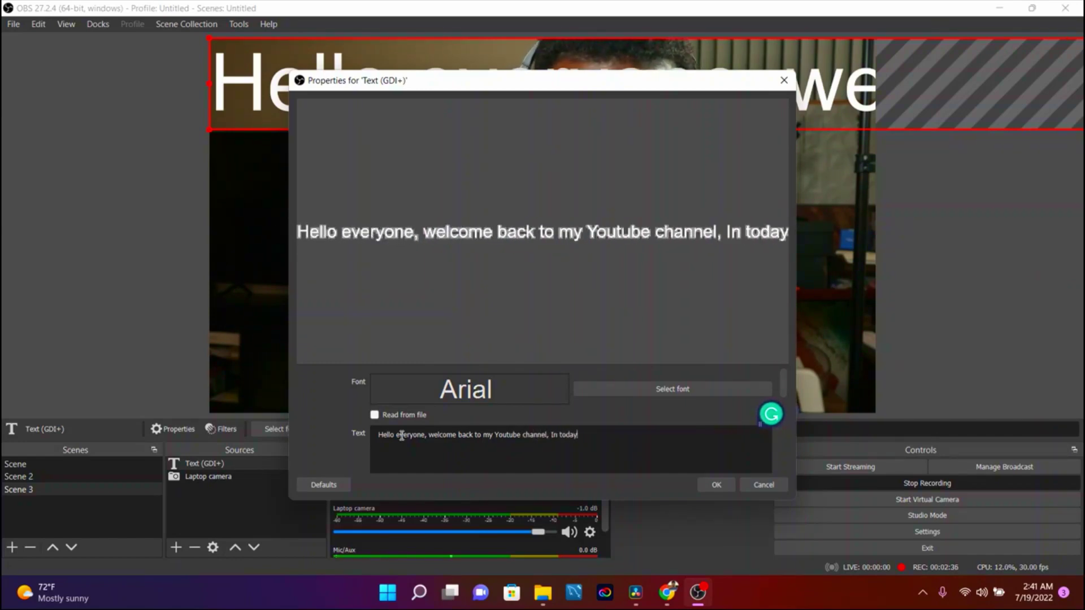
{"action": "type", "text": "'s video, I will show"}
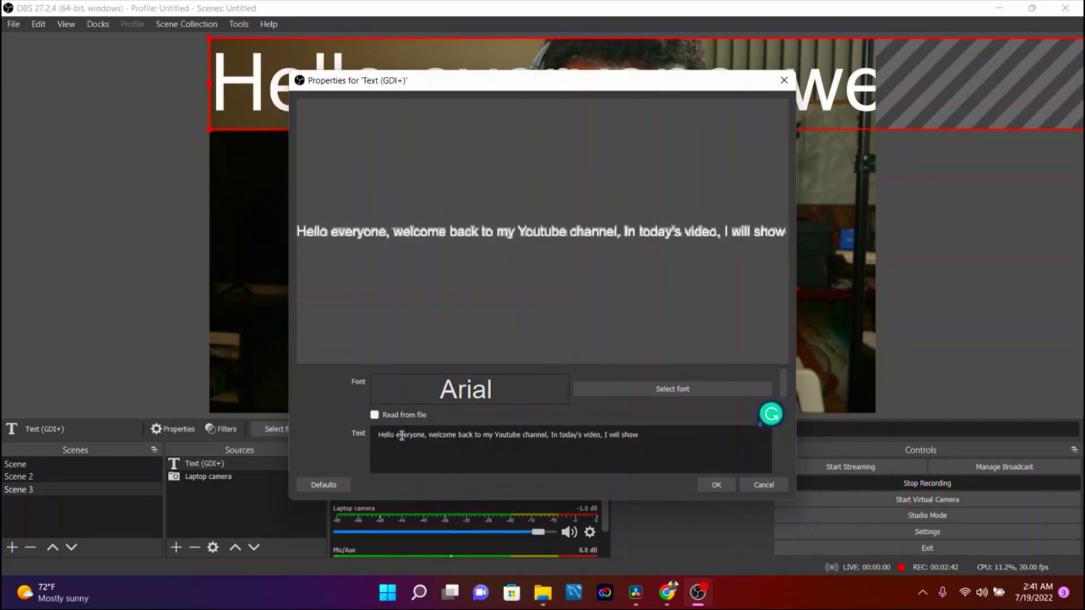
{"action": "type", "text": " you how you can add scrolling text in OBS studio. Stay stuned"}
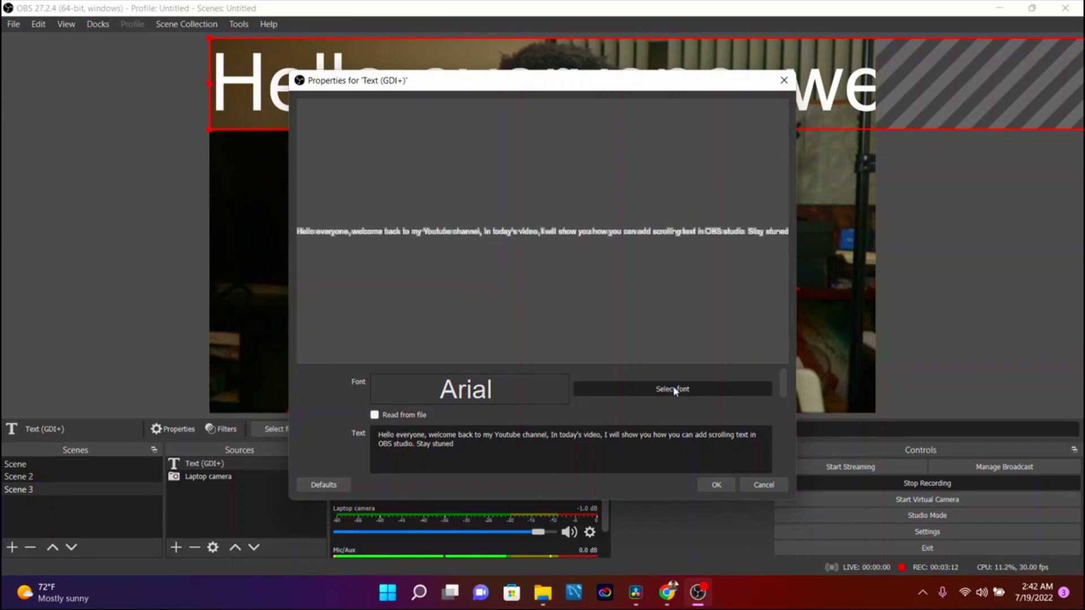
- Change the text font to Arial Bold and apply the text properties
{"action": "left_click", "coordinate": [673, 389]}
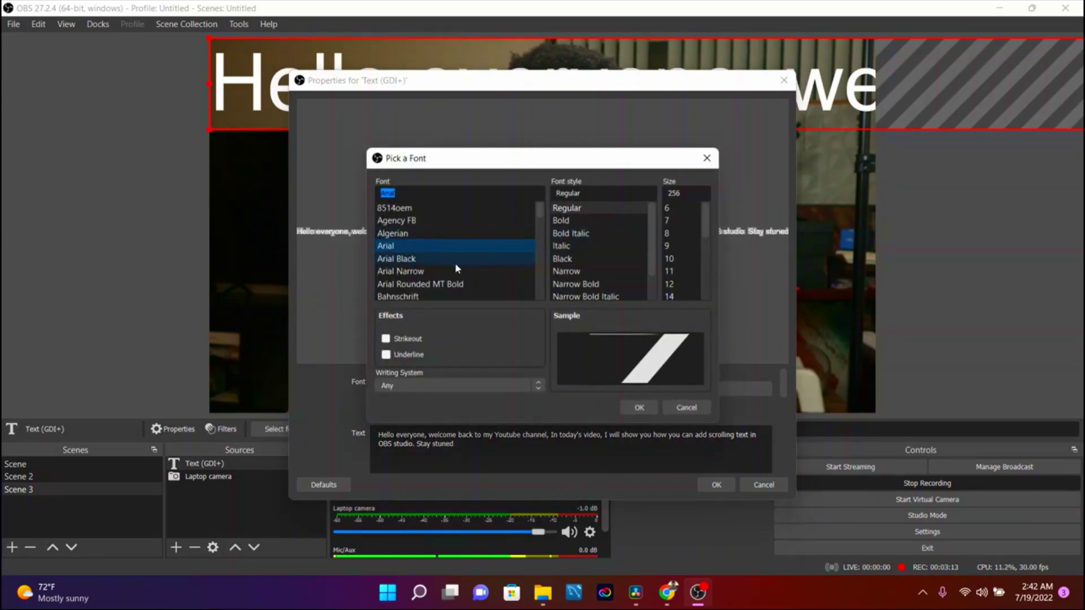
{"action": "scroll", "coordinate": [455, 263], "scroll_direction": "down", "scroll_amount": 2}
{"action": "scroll", "coordinate": [456, 263], "scroll_direction": "up", "scroll_amount": 2}
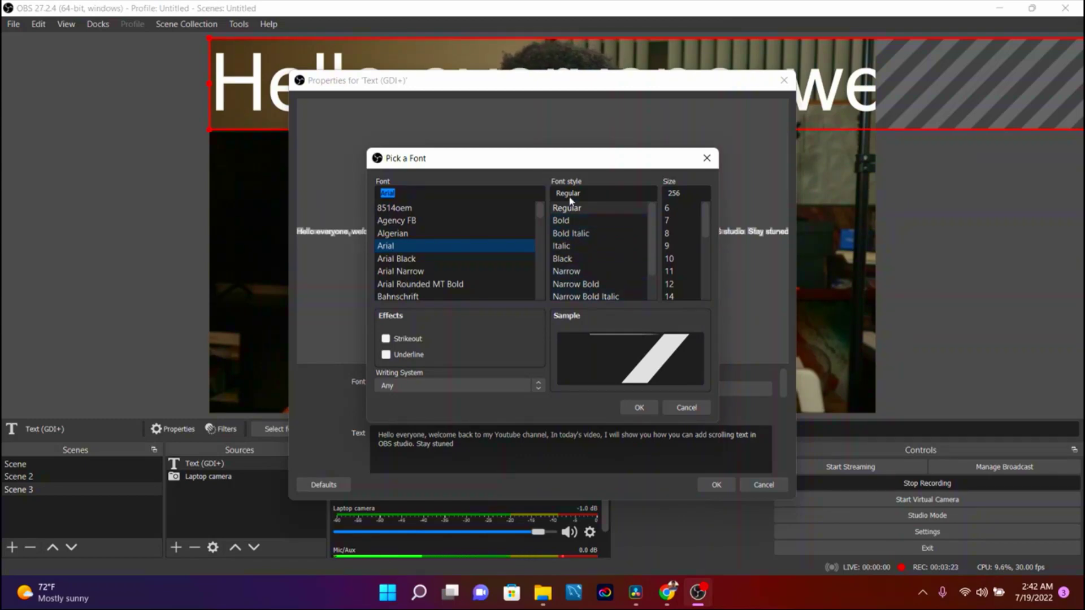
{"action": "left_click", "coordinate": [566, 221]}
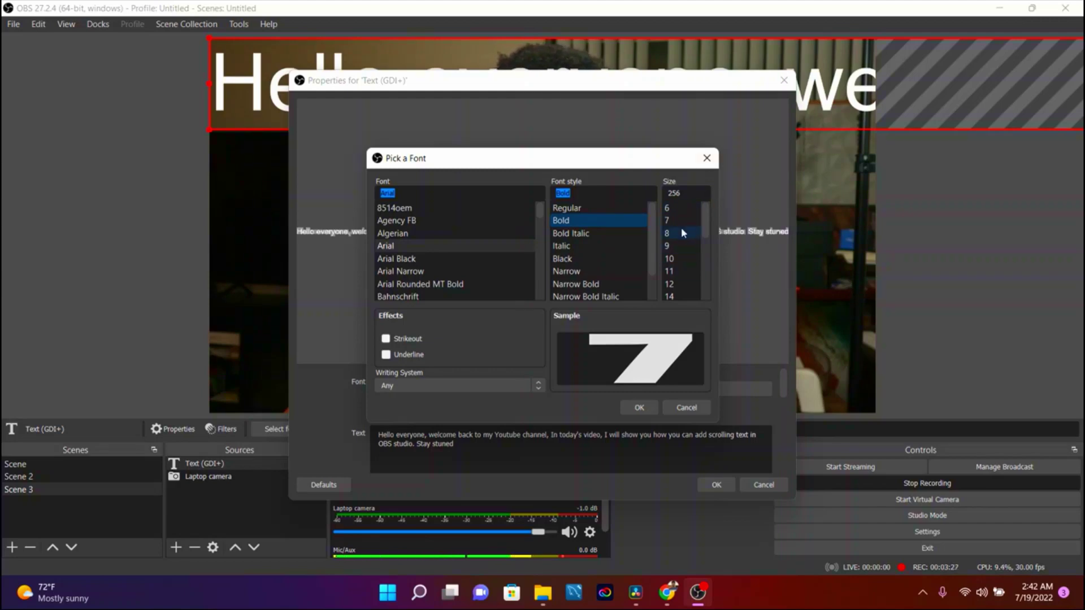
{"action": "left_click", "coordinate": [641, 409]}
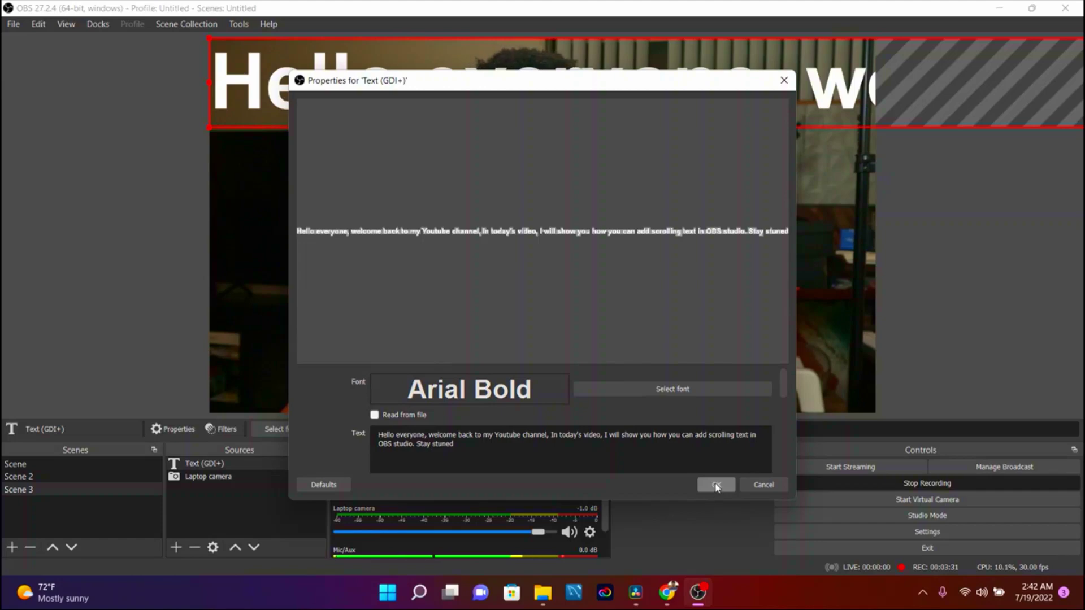
{"action": "left_click", "coordinate": [716, 485]}
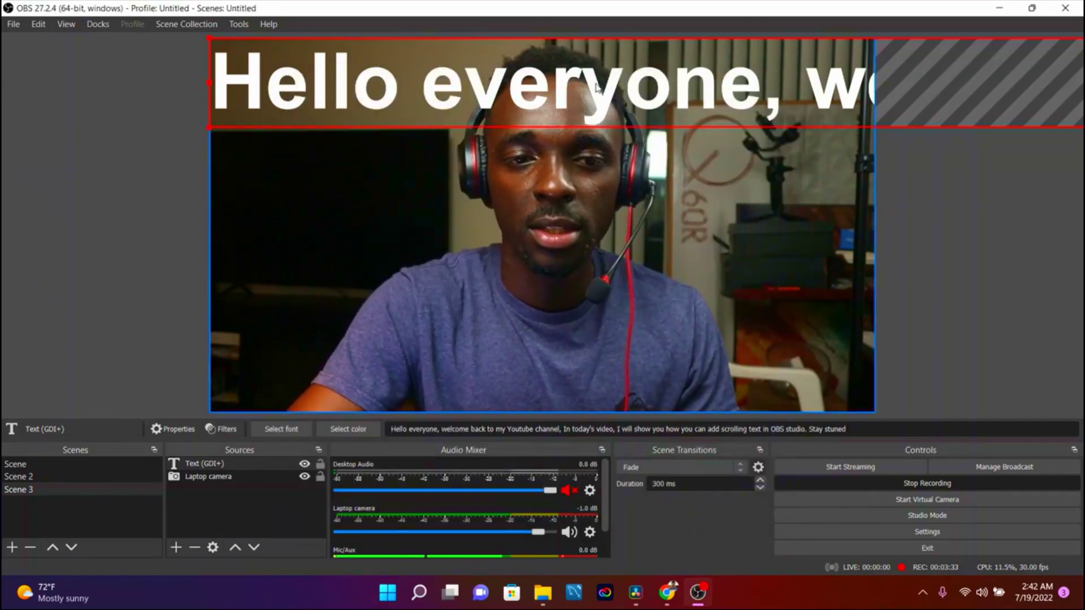
- Position the bold text banner along the frame bottom, left edge aligned with the canvas
{"action": "mouse_move", "coordinate": [596, 86]}
{"action": "left_mouse_down"}
{"action": "mouse_move", "coordinate": [587, 148]}
{"action": "mouse_move", "coordinate": [599, 178]}
{"action": "mouse_move", "coordinate": [587, 95]}
{"action": "left_mouse_up"}
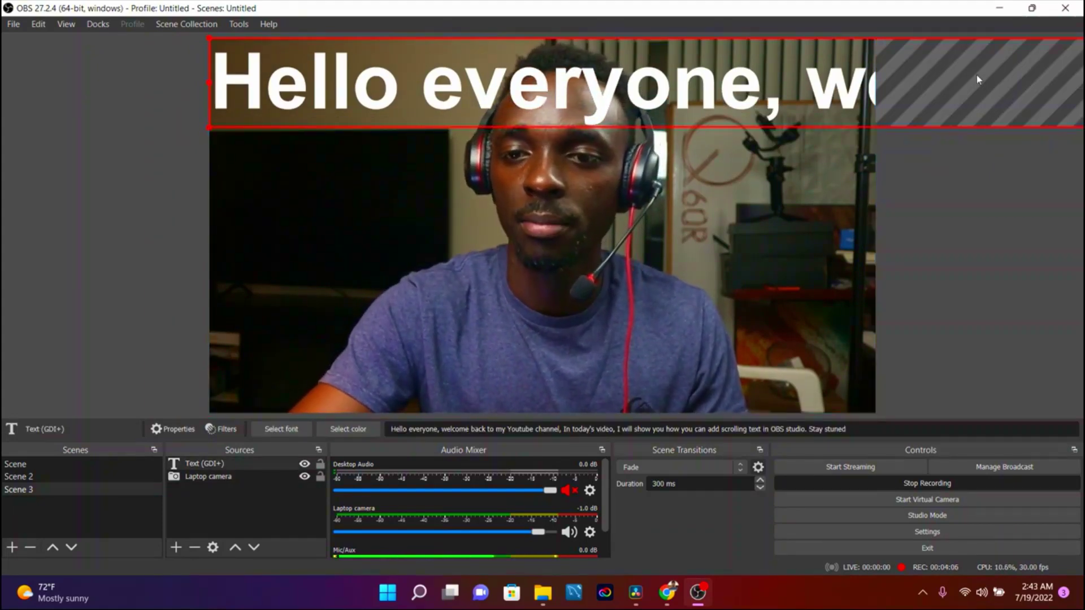
{"action": "left_click_drag", "start_coordinate": [978, 79], "coordinate": [118, 349]}
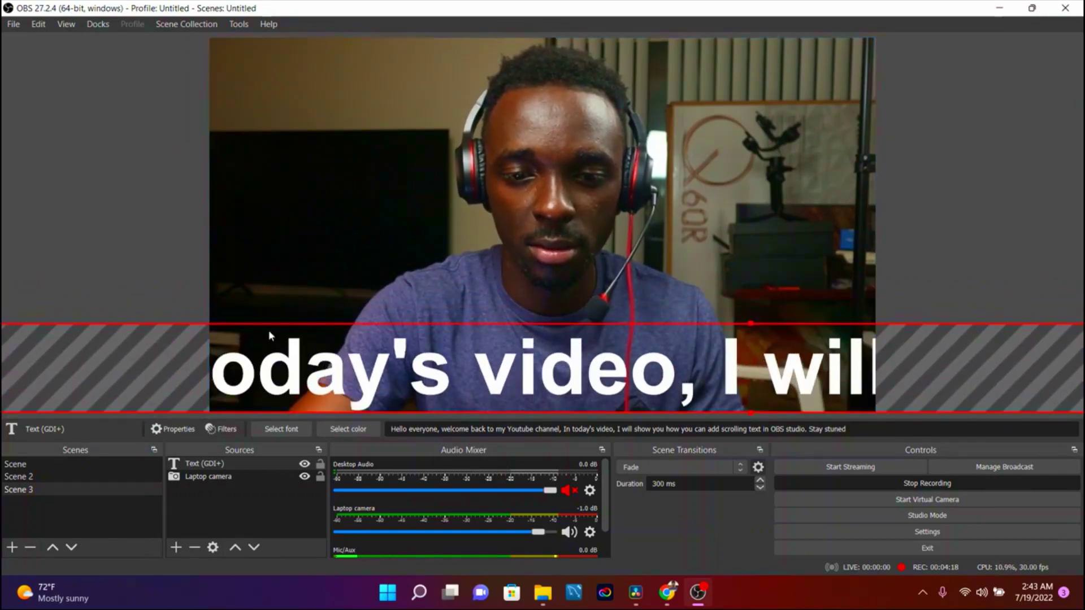
{"action": "left_click_drag", "start_coordinate": [270, 335], "coordinate": [412, 363]}
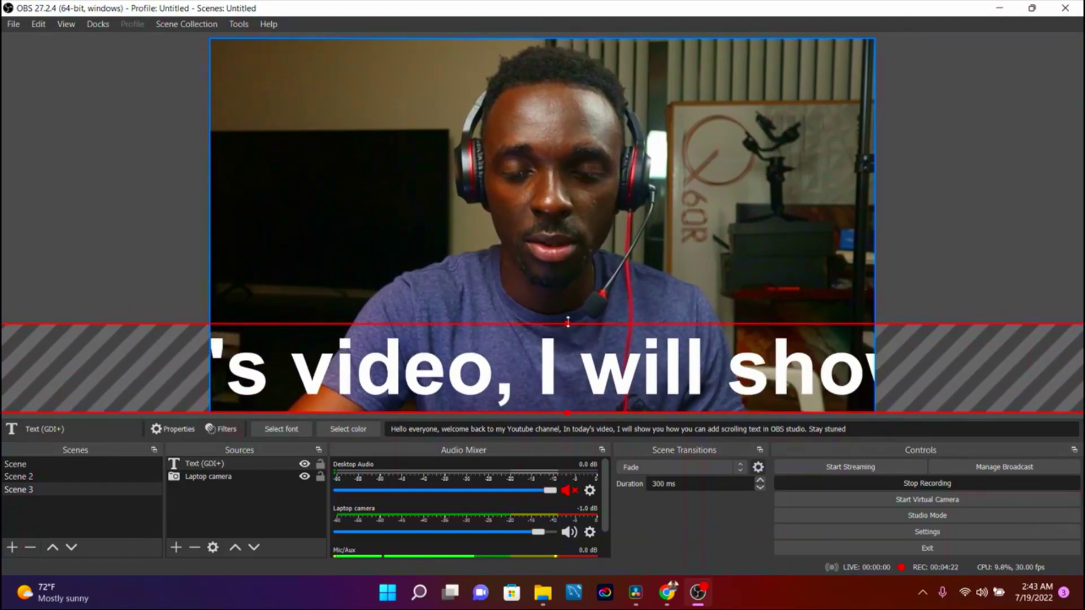
{"action": "left_click_drag", "start_coordinate": [568, 324], "coordinate": [570, 369]}
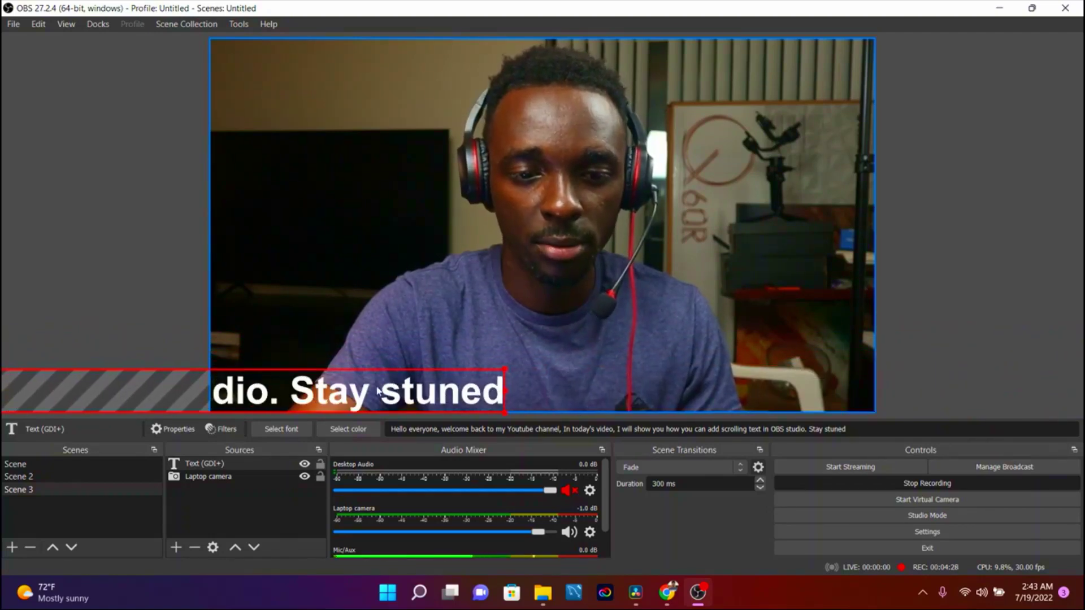
{"action": "left_click_drag", "start_coordinate": [378, 391], "coordinate": [1080, 365]}
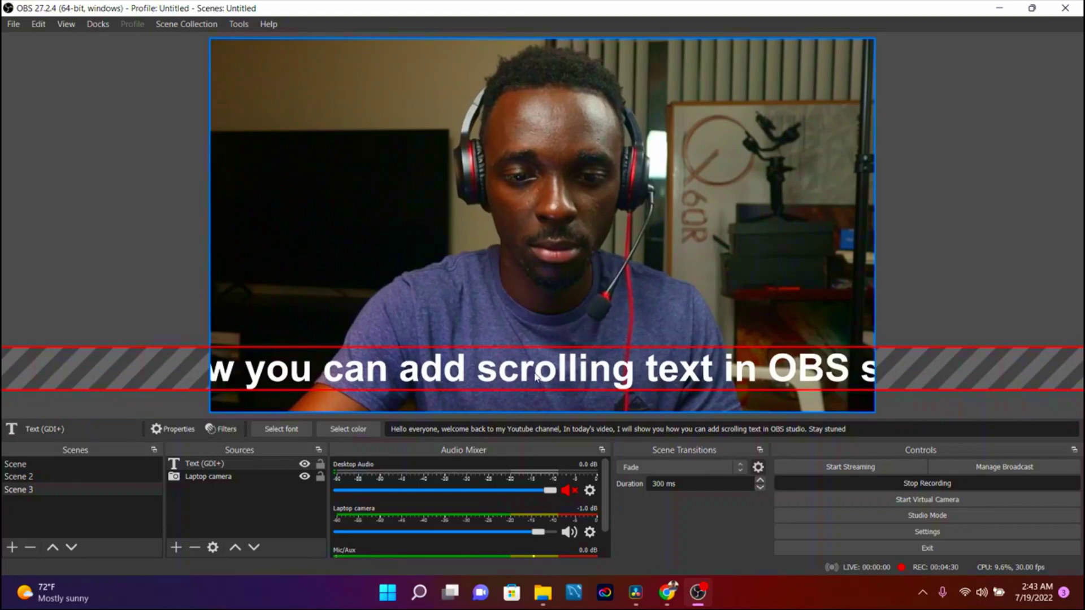
{"action": "left_click_drag", "start_coordinate": [537, 377], "coordinate": [449, 388]}
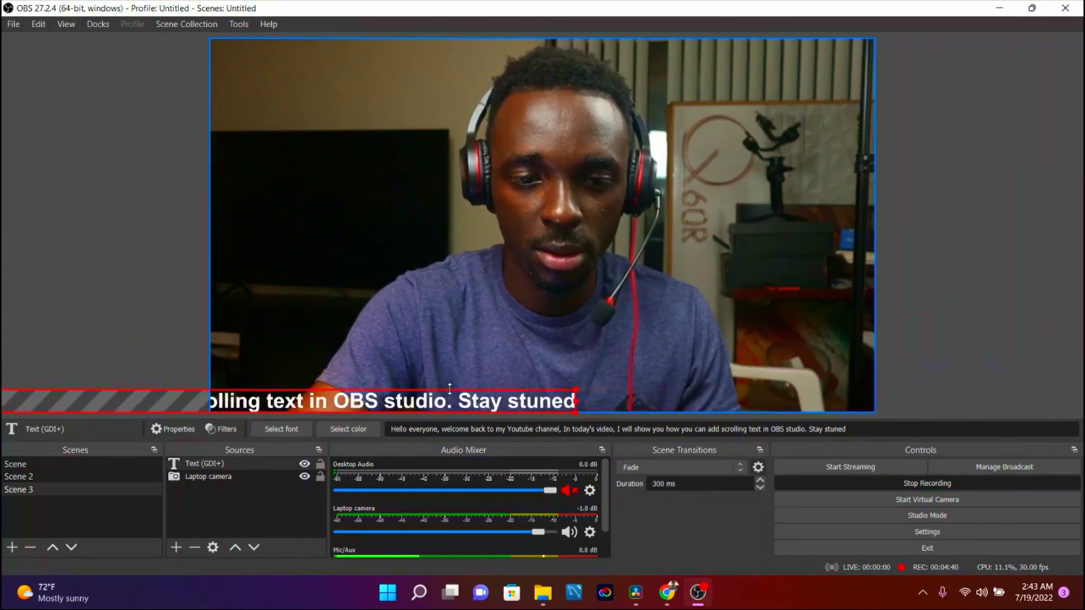
{"action": "left_click_drag", "start_coordinate": [317, 402], "coordinate": [1079, 391]}
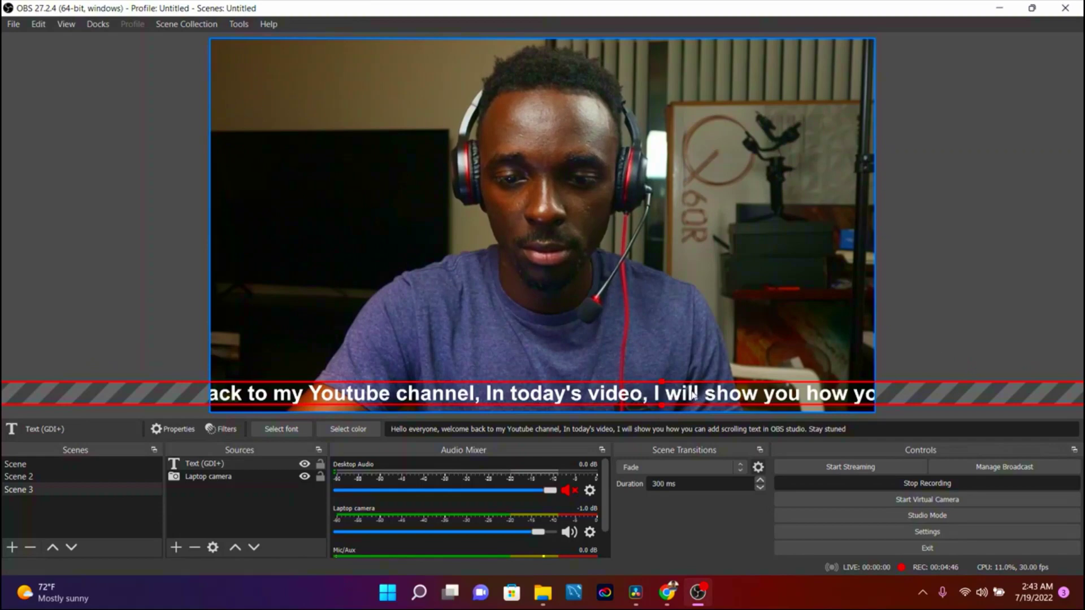
{"action": "left_click_drag", "start_coordinate": [692, 394], "coordinate": [820, 394]}
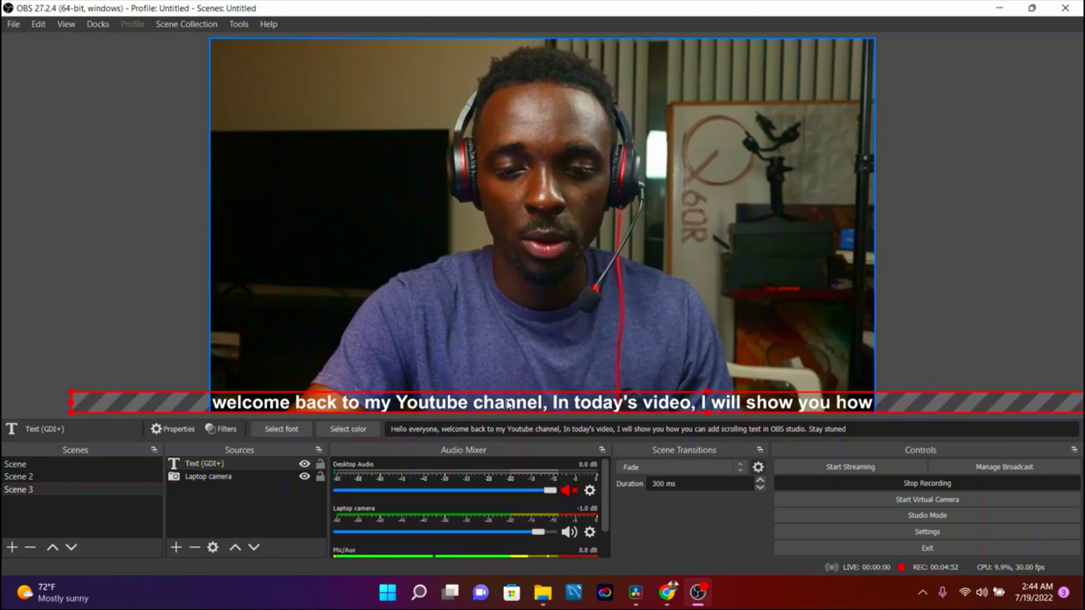
{"action": "left_click_drag", "start_coordinate": [509, 403], "coordinate": [534, 397]}
{"action": "left_click_drag", "start_coordinate": [572, 395], "coordinate": [643, 397]}
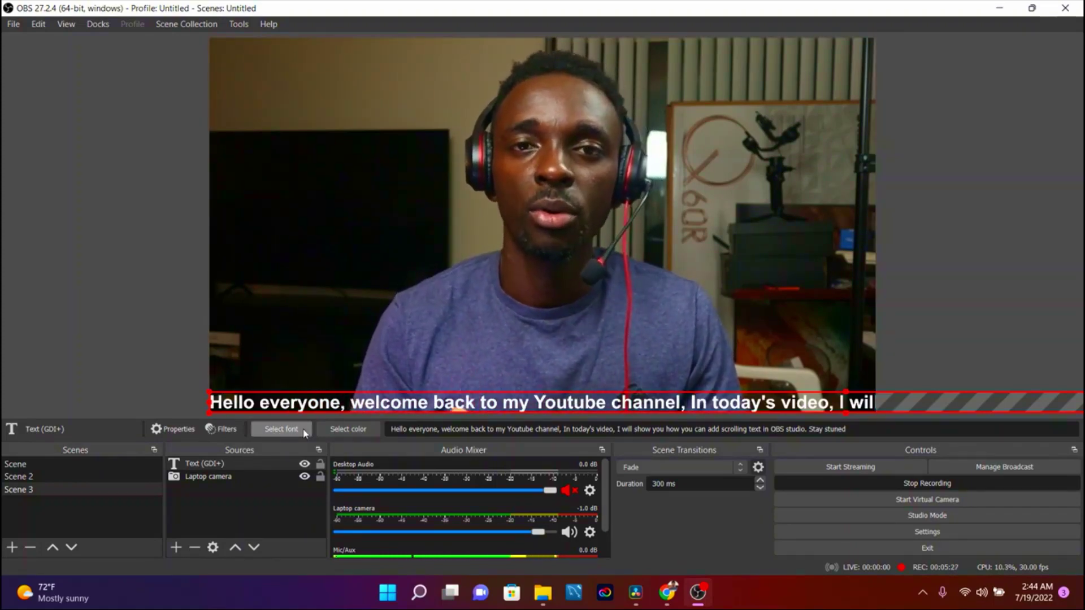
- Add the existing orange Color source (#fa6f30) to Scene 3
{"action": "left_click", "coordinate": [176, 547]}
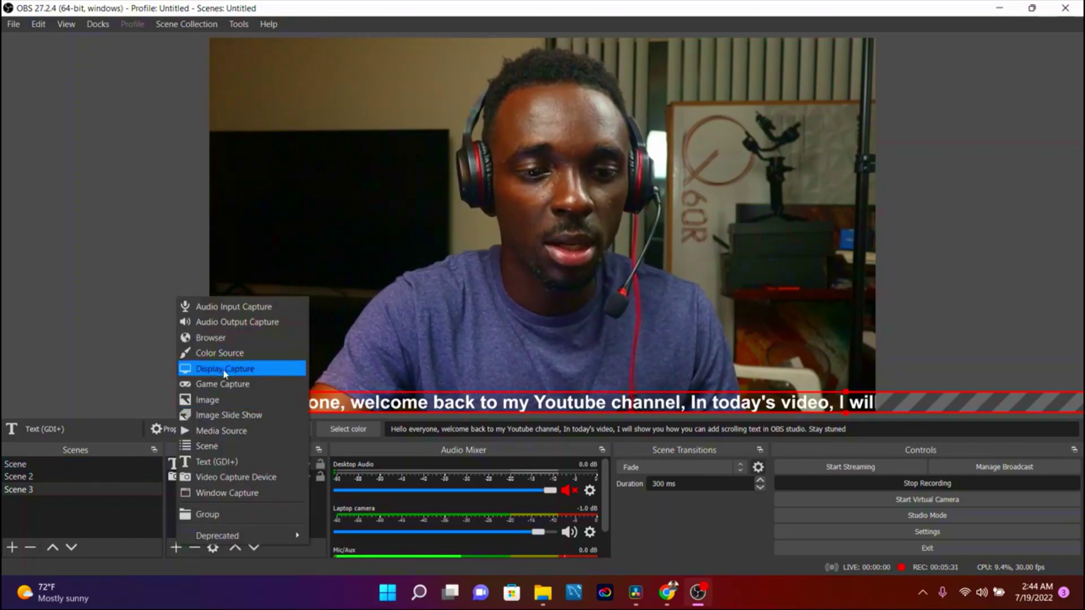
{"action": "left_click", "coordinate": [222, 355]}
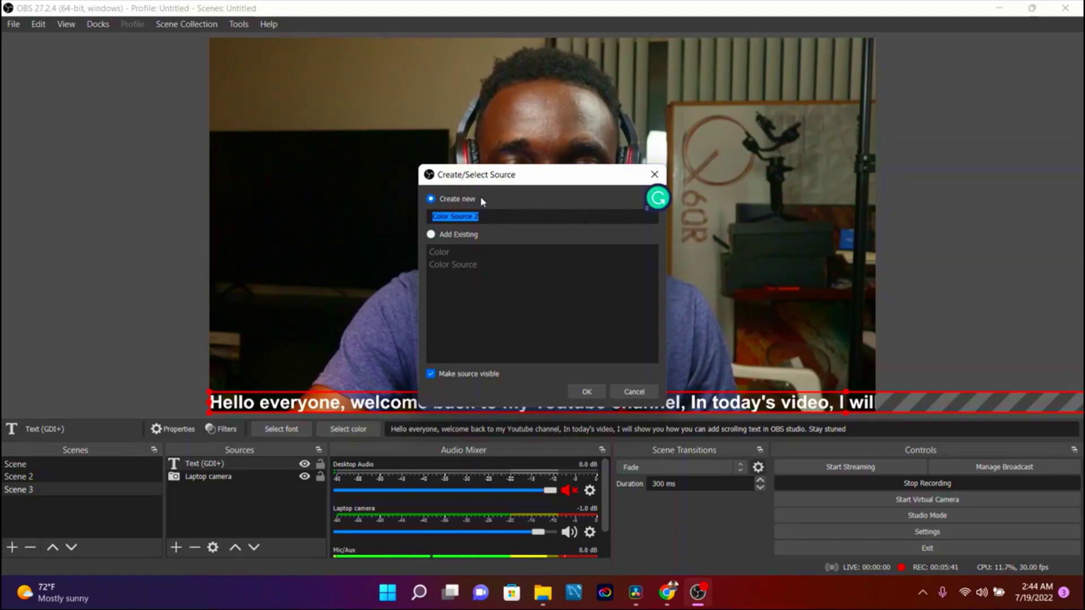
{"action": "left_click", "coordinate": [431, 234]}
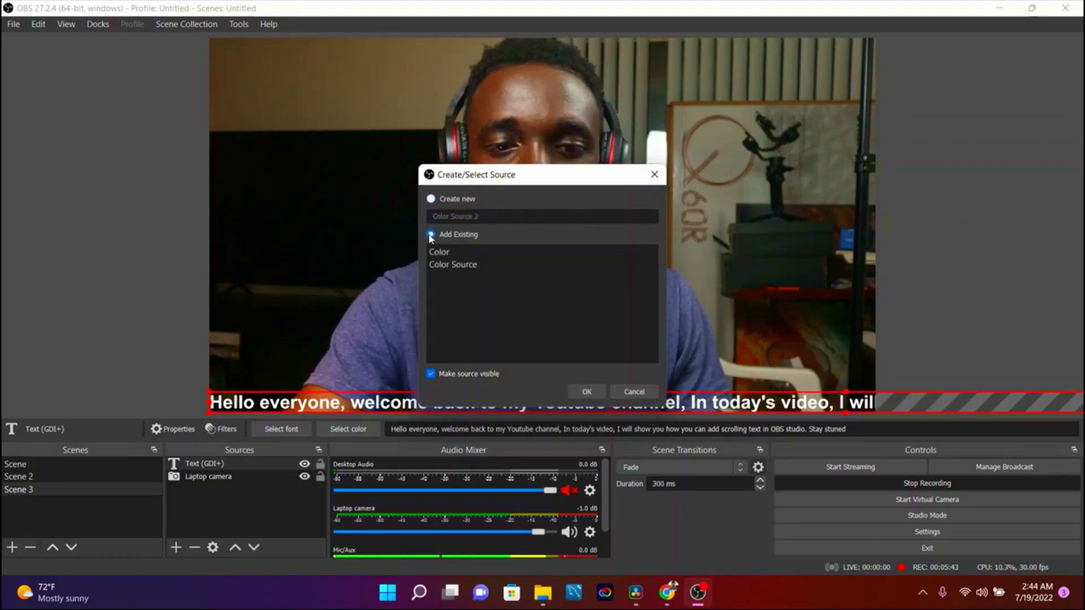
{"action": "left_click", "coordinate": [447, 252]}
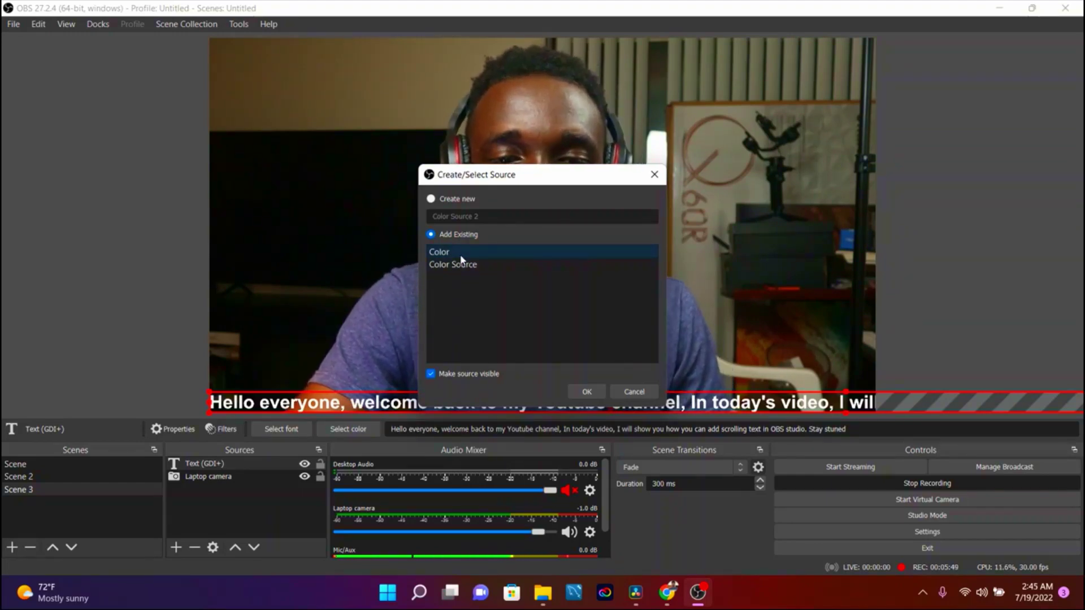
{"action": "left_click", "coordinate": [586, 393]}
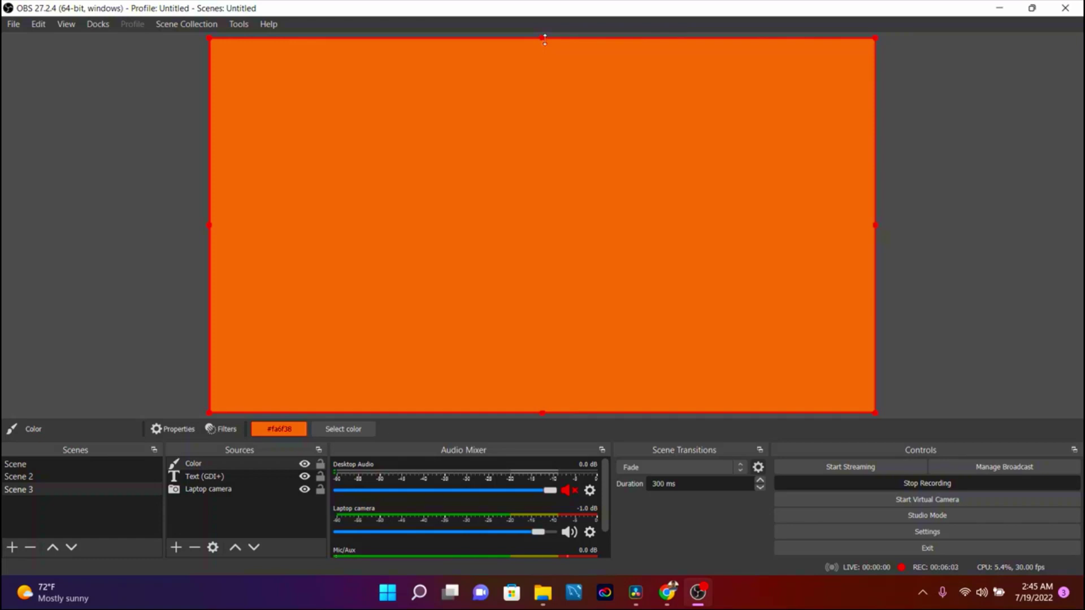
- Drag the Color source's top edge down, leaving a thin orange bar at the bottom
{"action": "left_click_drag", "start_coordinate": [544, 39], "coordinate": [553, 387]}
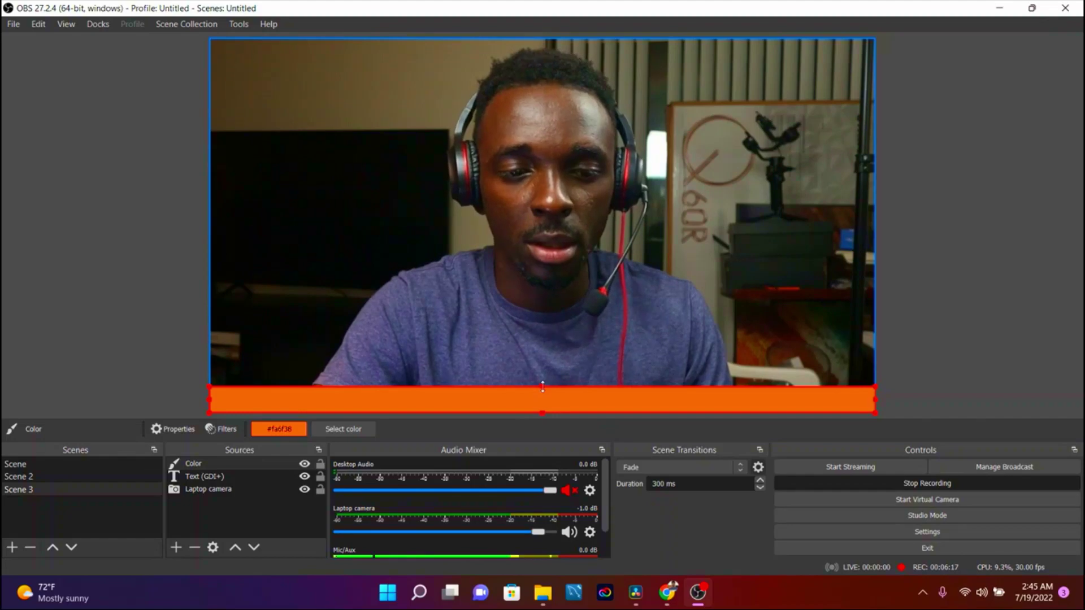
{"action": "left_click", "coordinate": [632, 310]}
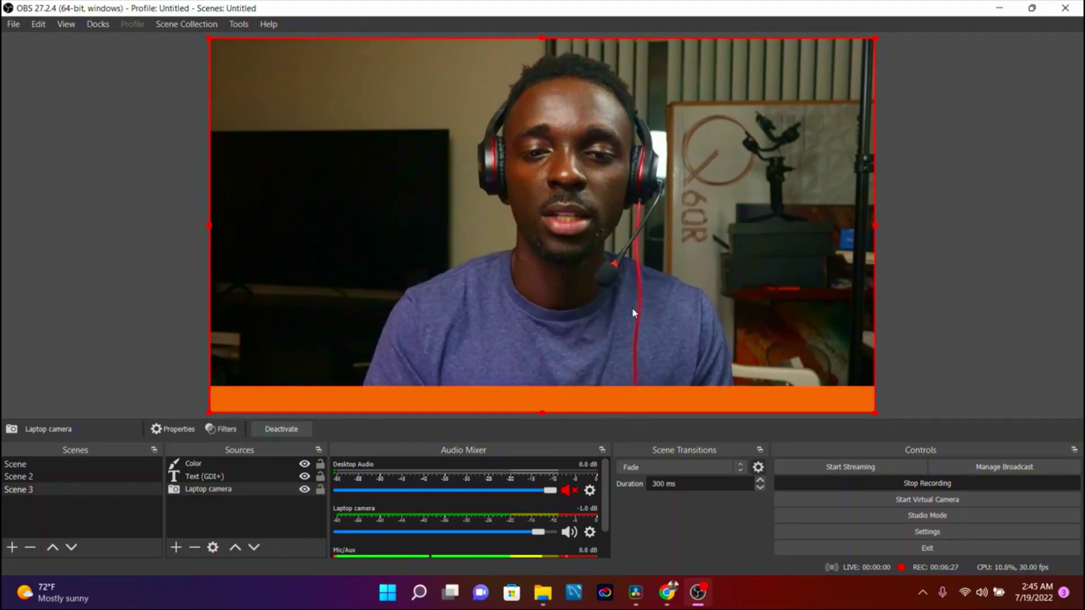
- Reorder the Sources list so Text (GDI+) sits above the Color bar
{"action": "left_click", "coordinate": [199, 464]}
{"action": "left_click", "coordinate": [201, 477], "text": "ctrl"}
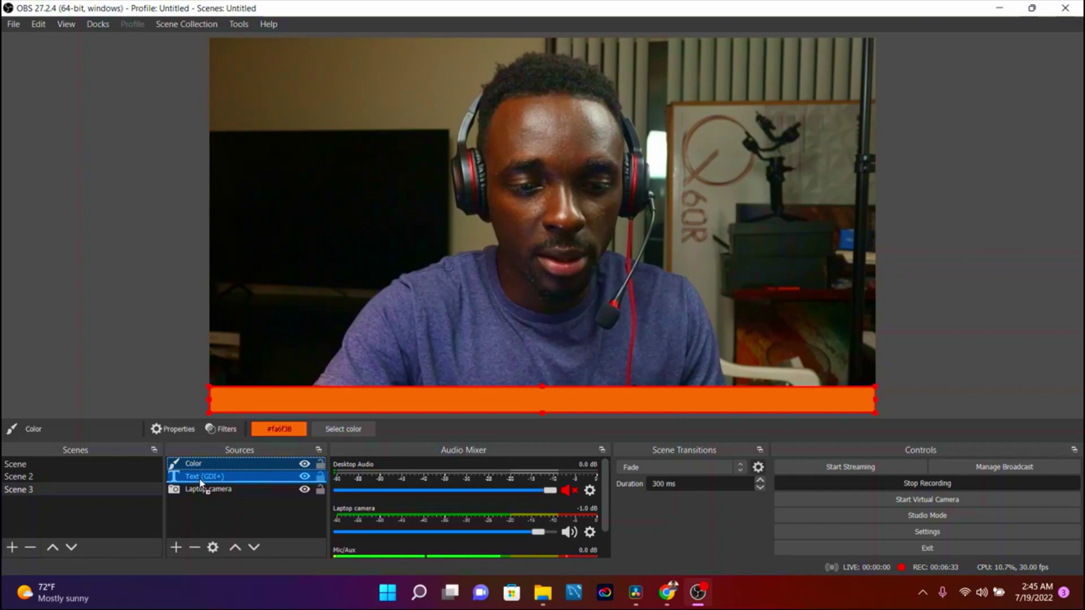
{"action": "left_click_drag", "start_coordinate": [199, 464], "coordinate": [228, 463]}
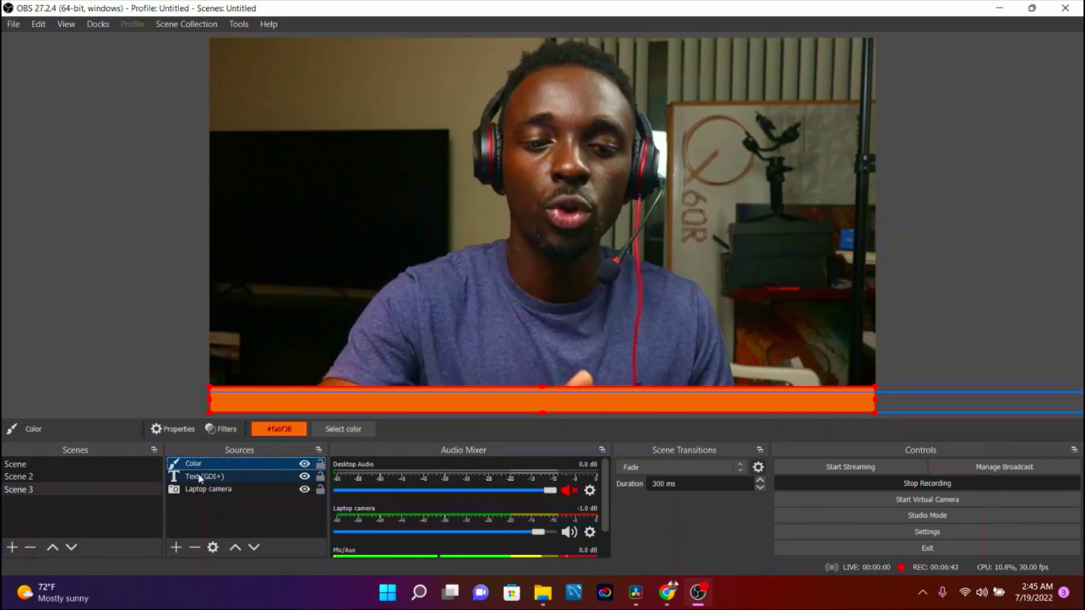
{"action": "left_click", "coordinate": [215, 481]}
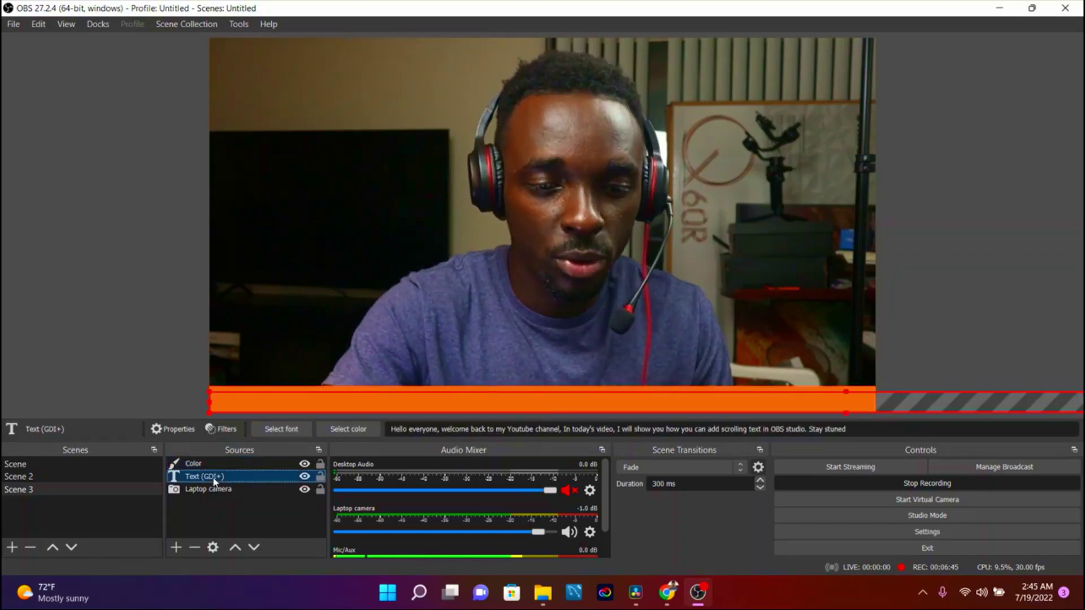
{"action": "left_click_drag", "start_coordinate": [222, 467], "coordinate": [224, 464]}
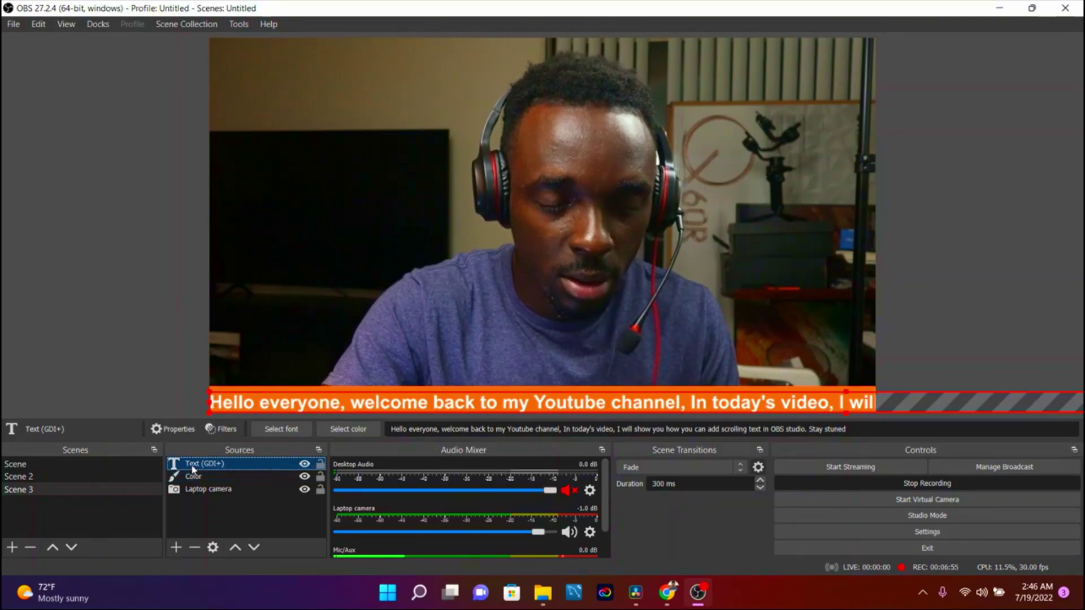
{"action": "left_click_drag", "start_coordinate": [193, 478], "coordinate": [203, 466]}
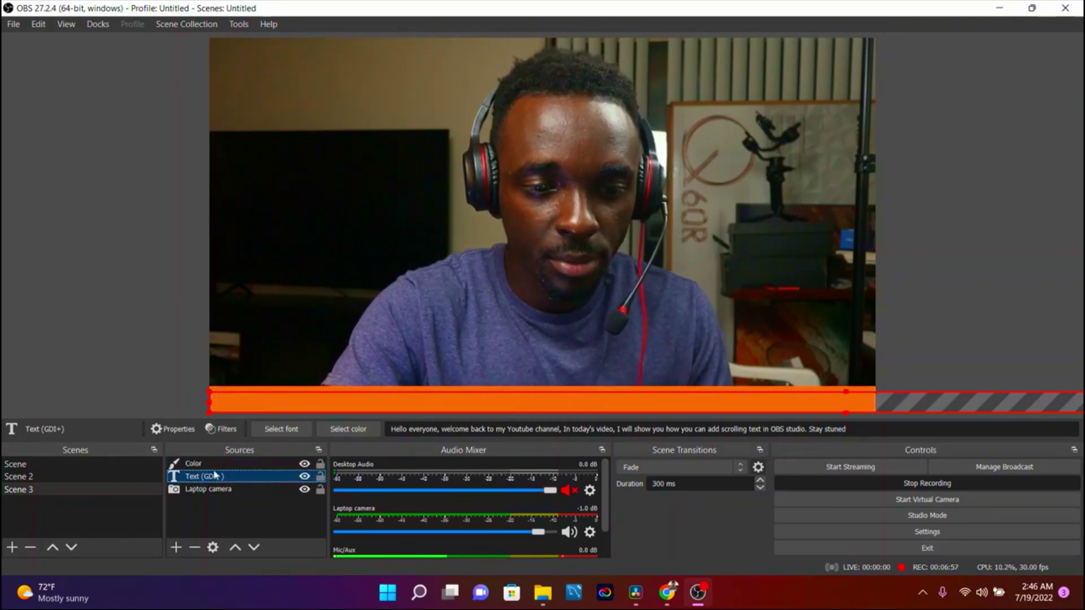
{"action": "left_click", "coordinate": [199, 461]}
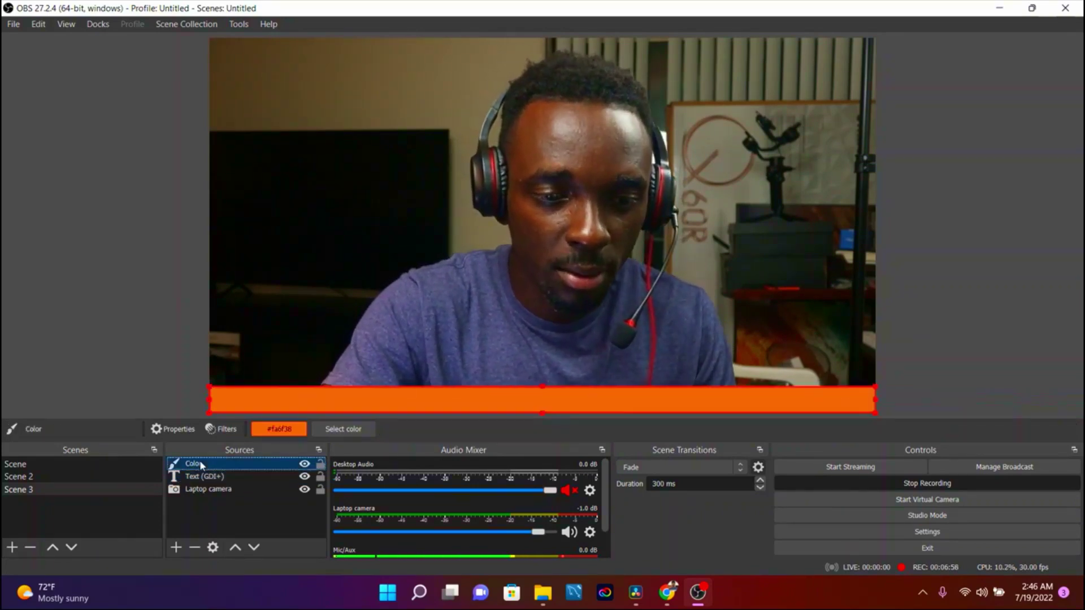
{"action": "left_click", "coordinate": [254, 547]}
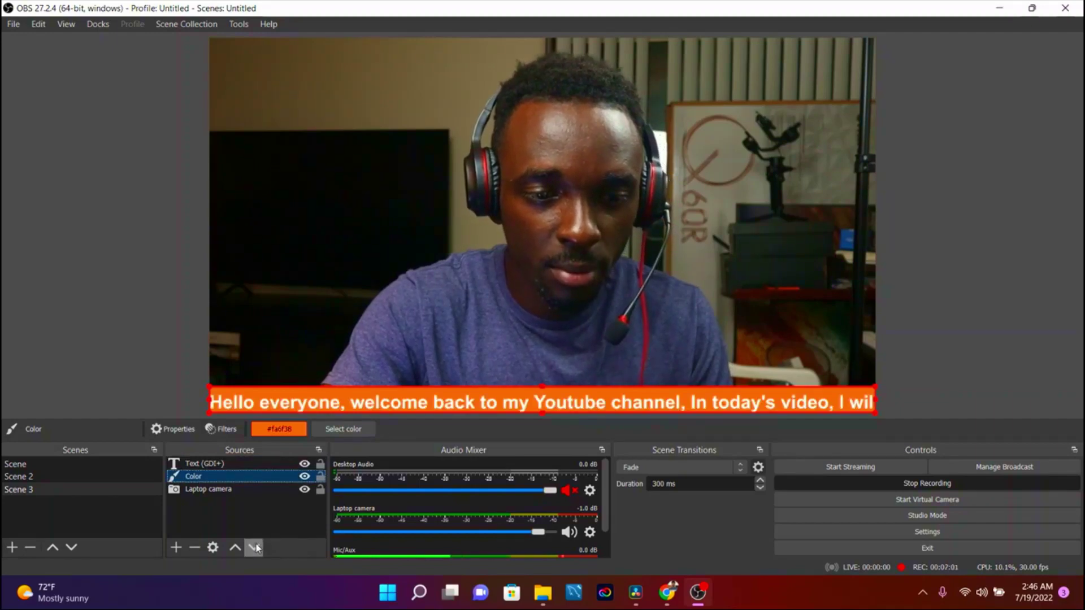
{"action": "left_click", "coordinate": [197, 476]}
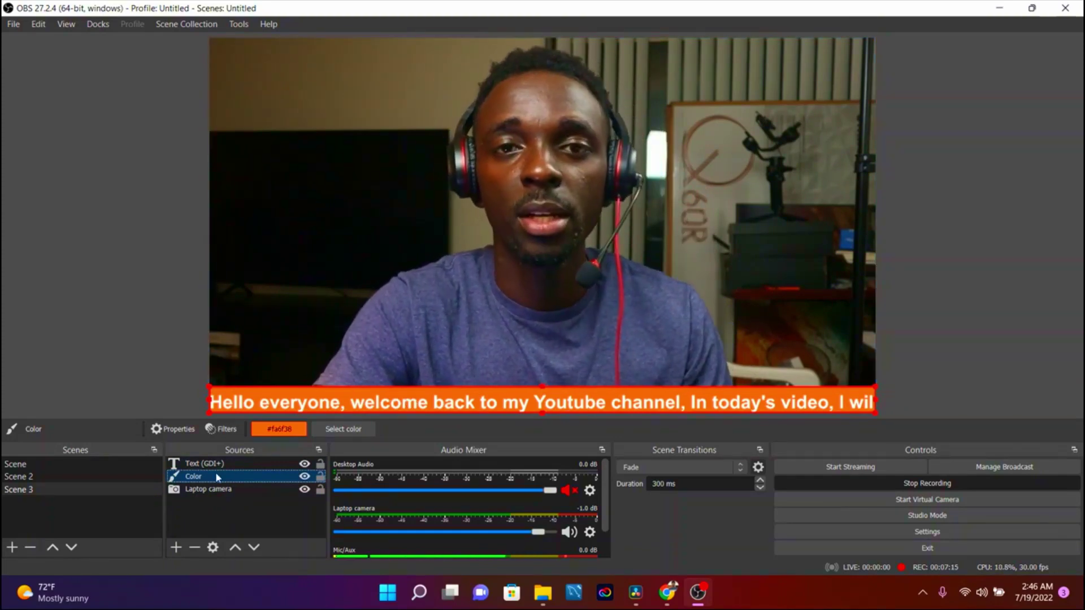
{"action": "left_click", "coordinate": [191, 465]}
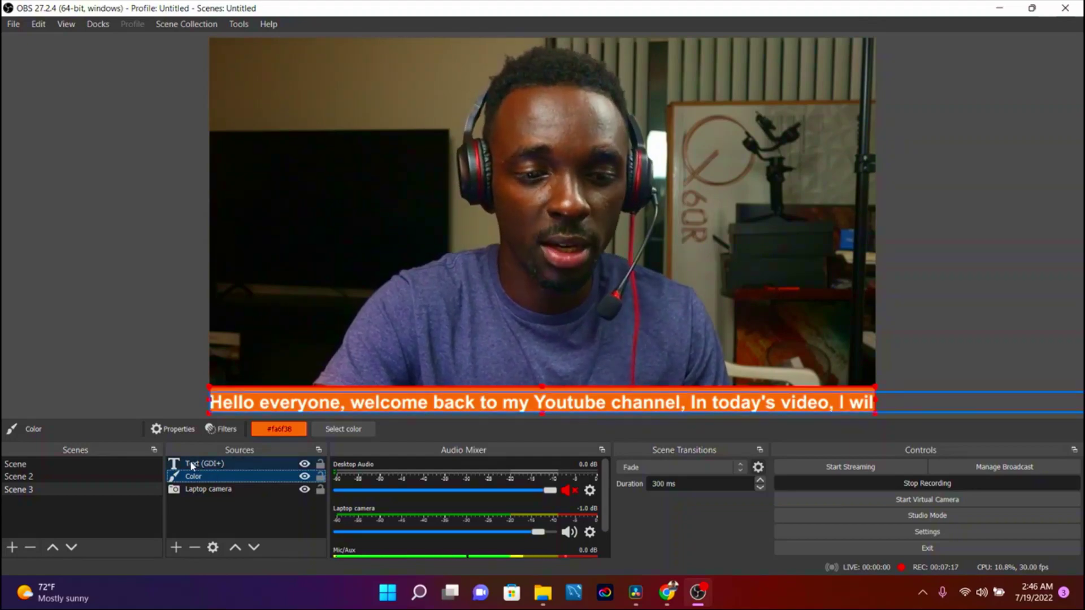
- Add a Scroll filter to the text source with horizontal speed 246 and looping on
{"action": "right_click", "coordinate": [192, 465]}
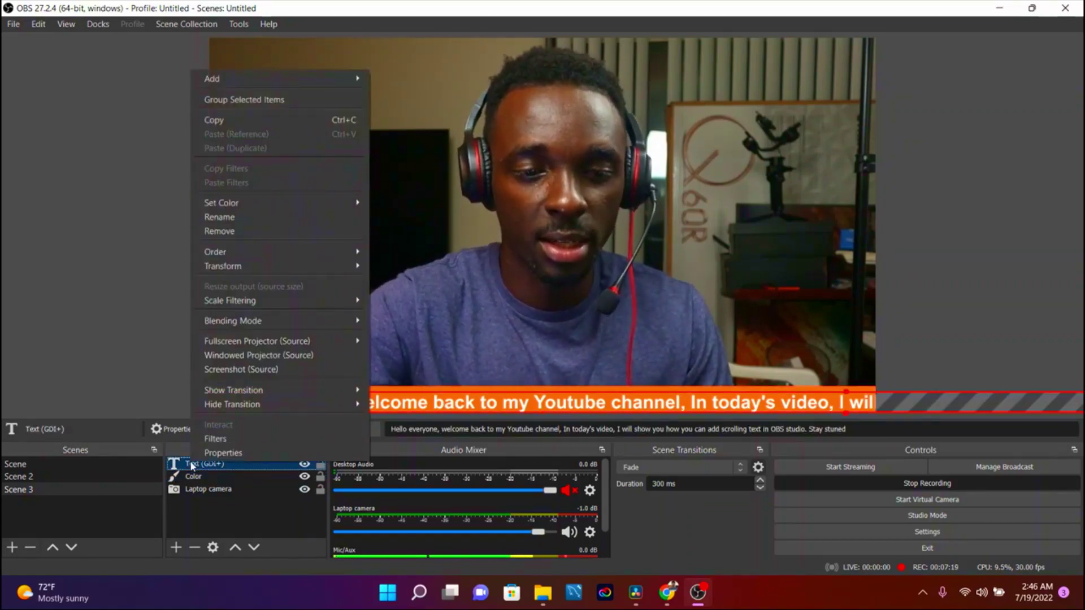
{"action": "left_click", "coordinate": [246, 438]}
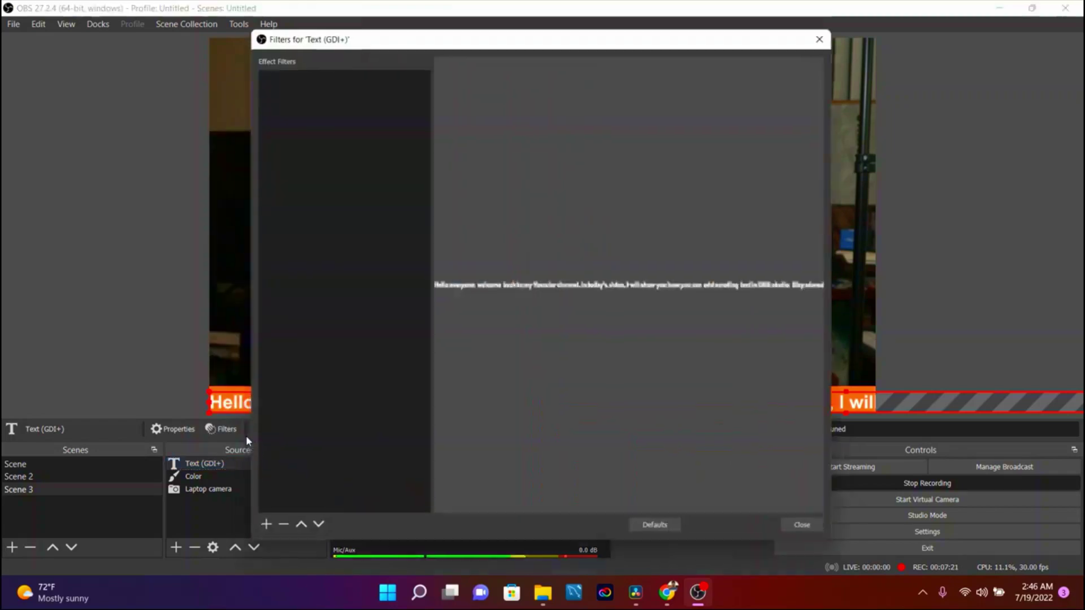
{"action": "left_click", "coordinate": [256, 536]}
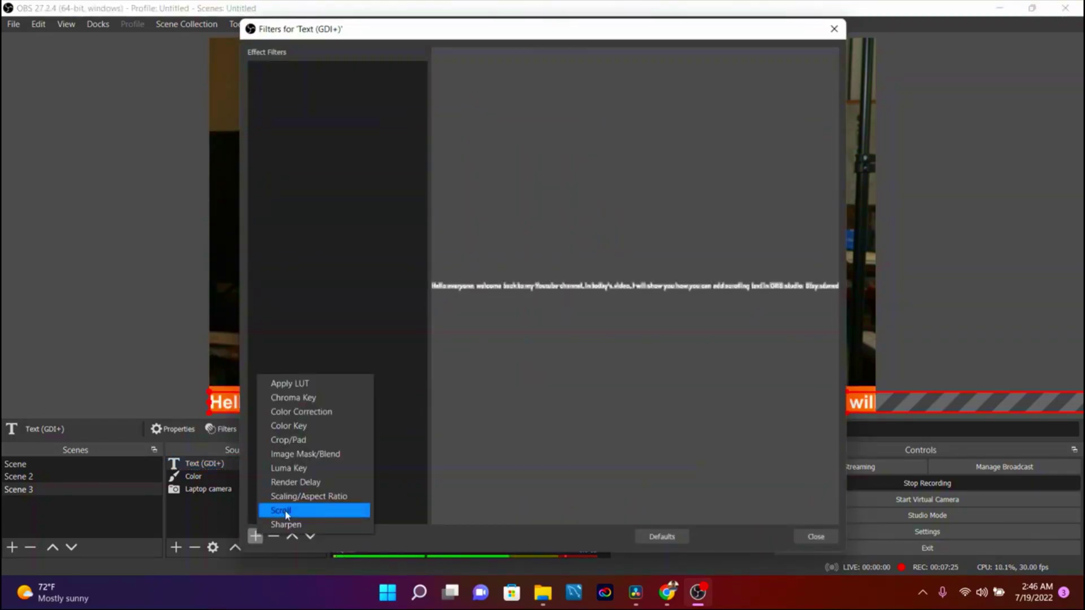
{"action": "left_click", "coordinate": [284, 510]}
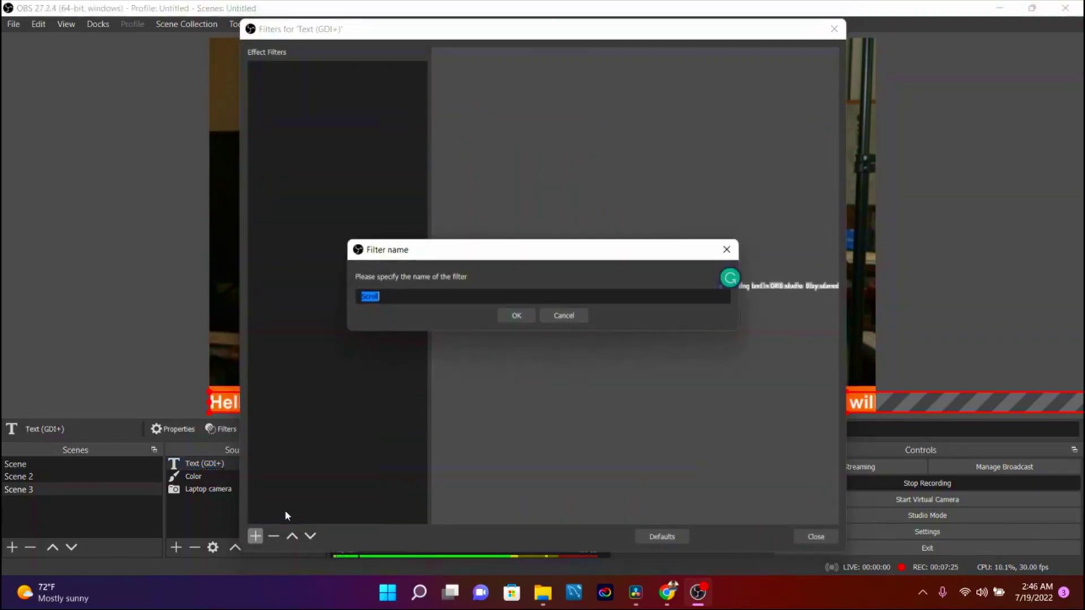
{"action": "left_click", "coordinate": [516, 315]}
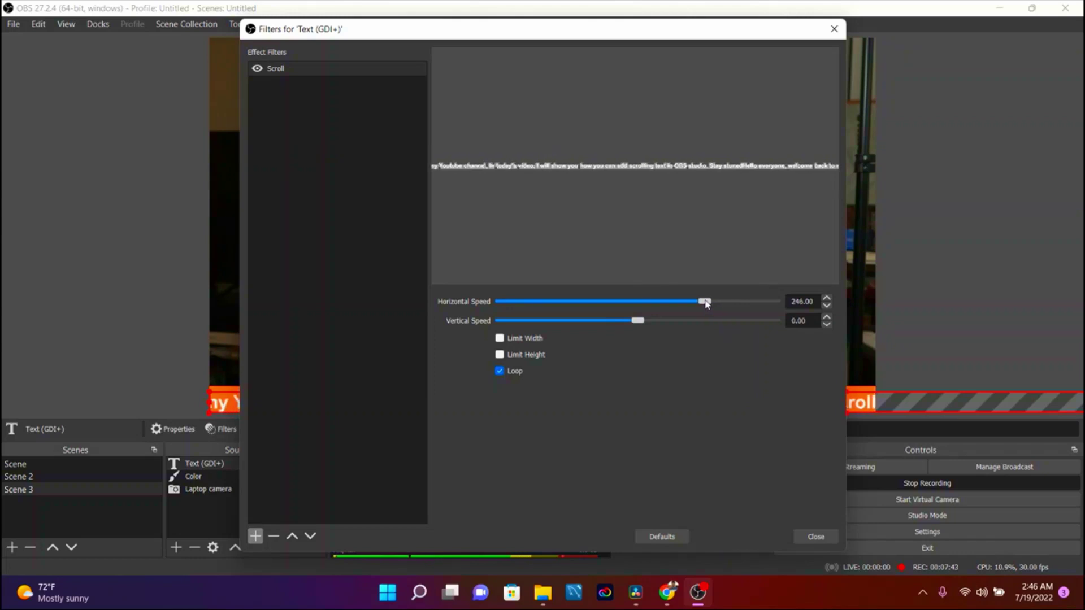
{"action": "left_click_drag", "start_coordinate": [620, 28], "coordinate": [596, 37]}
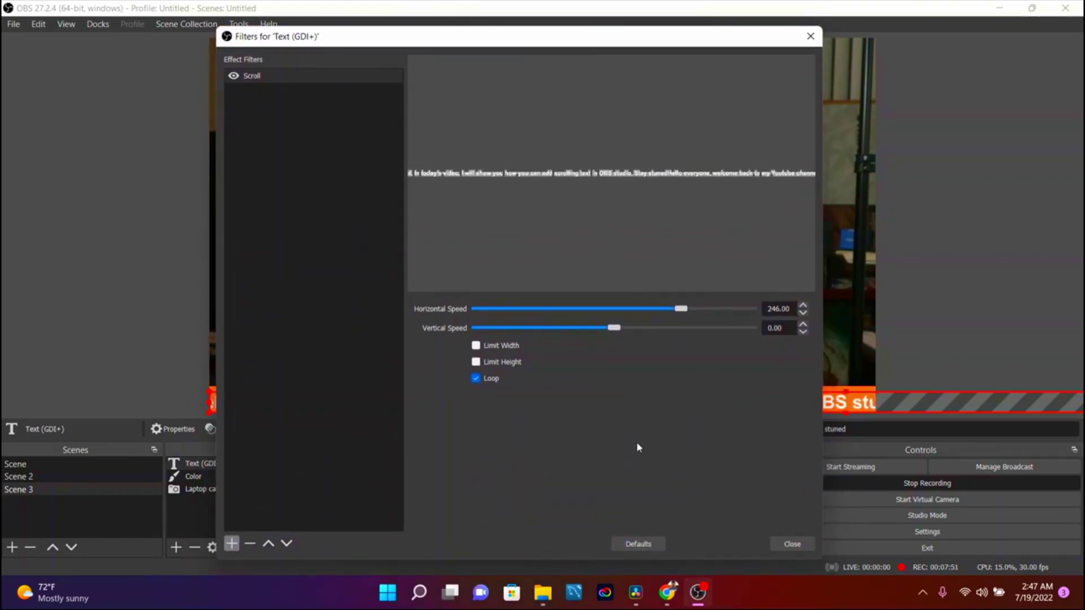
{"action": "left_click", "coordinate": [791, 544]}
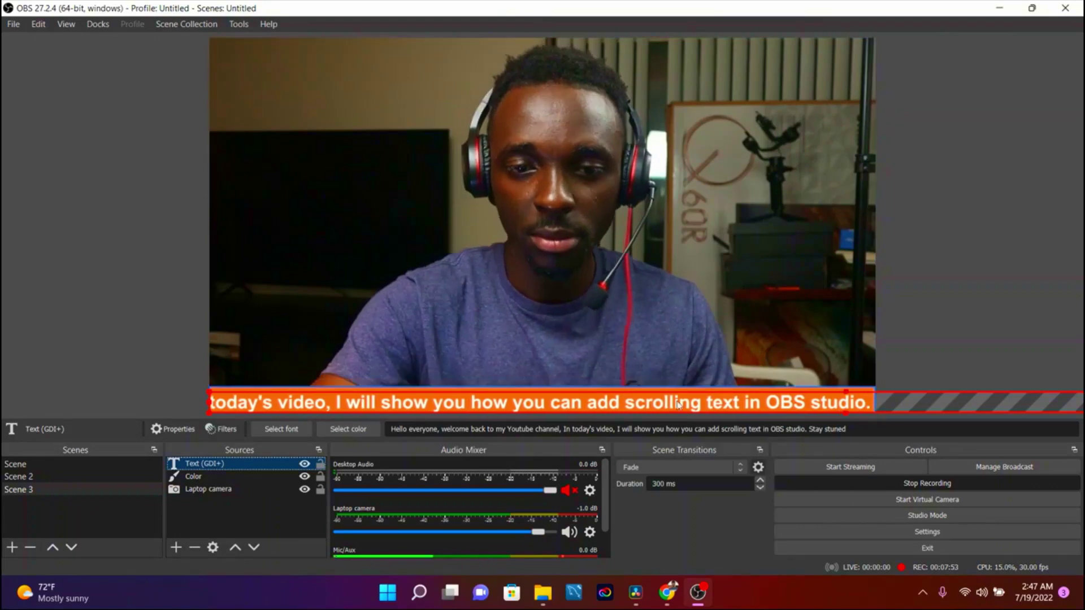